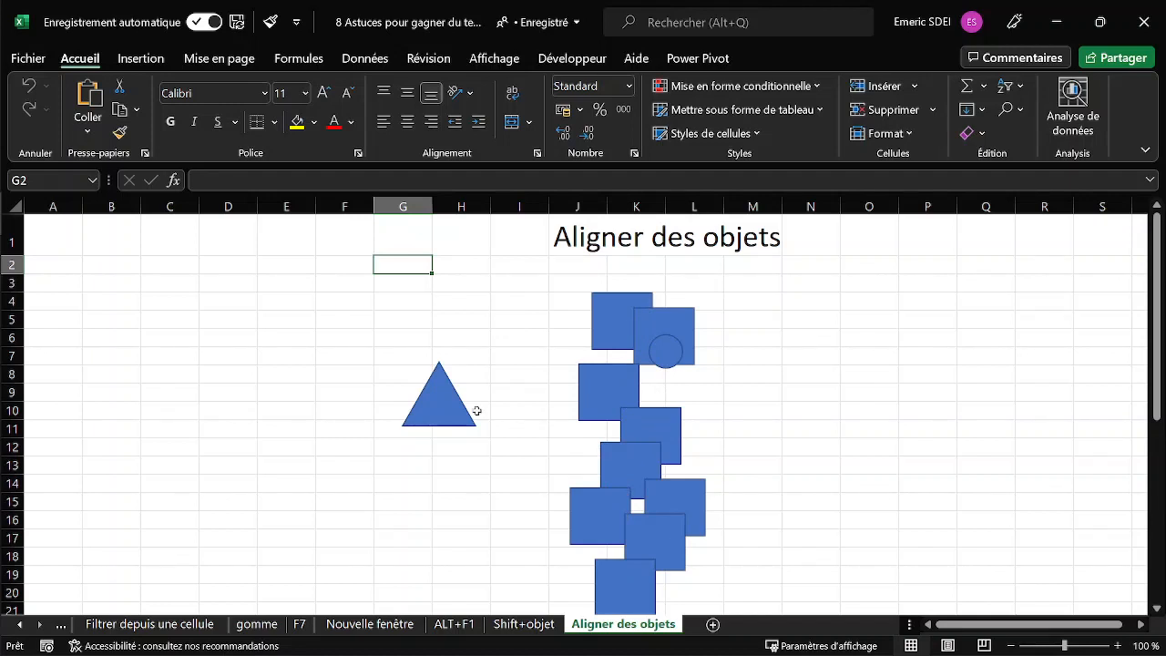
click(446, 400)
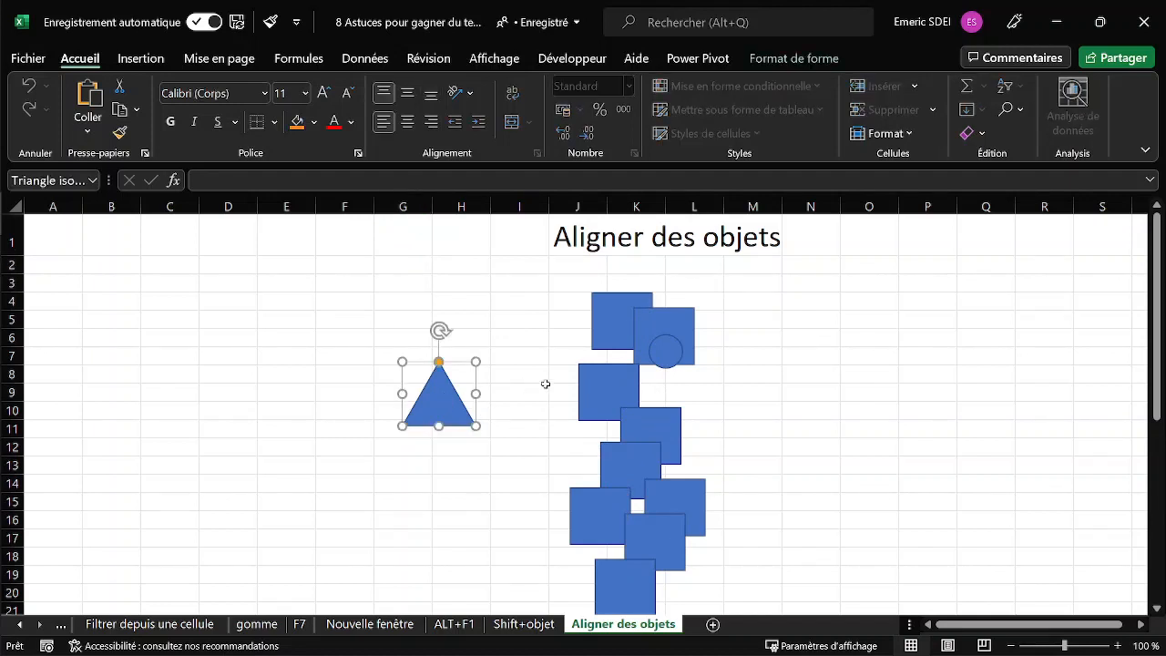
shift+click(607, 324)
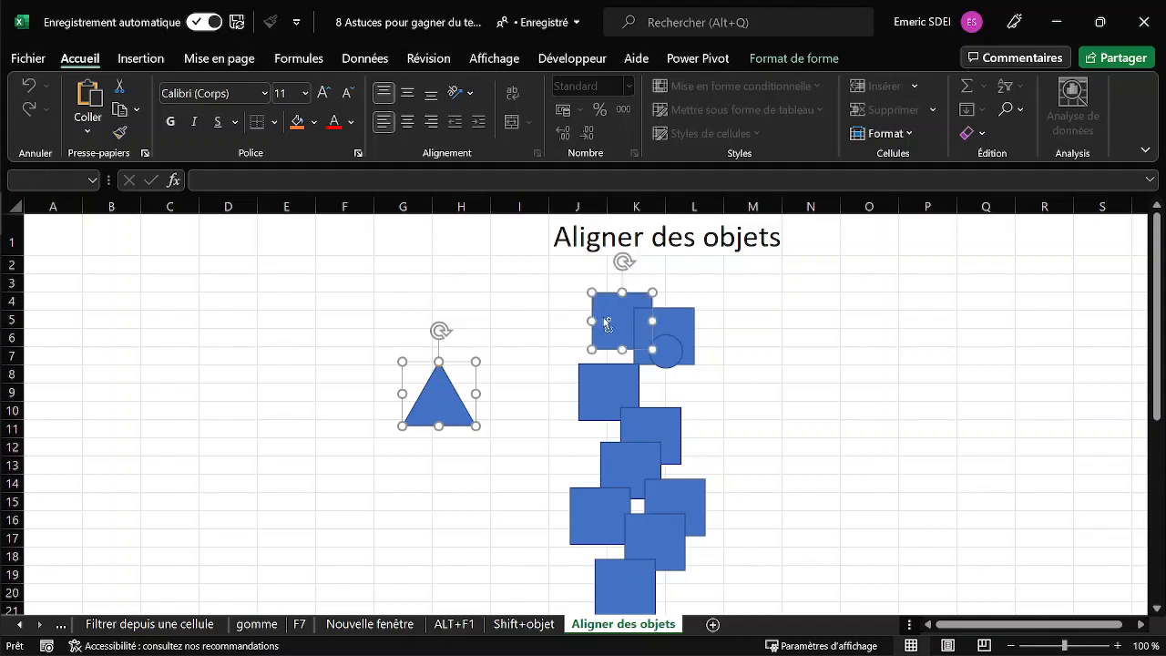
shift+click(681, 324)
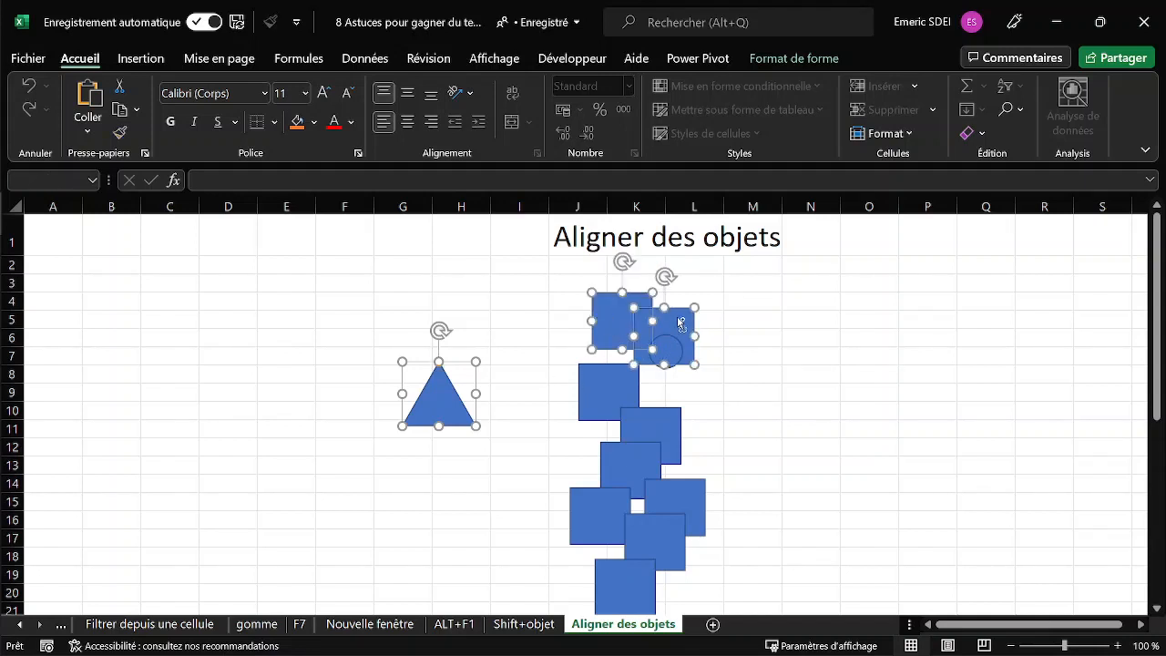
click(757, 371)
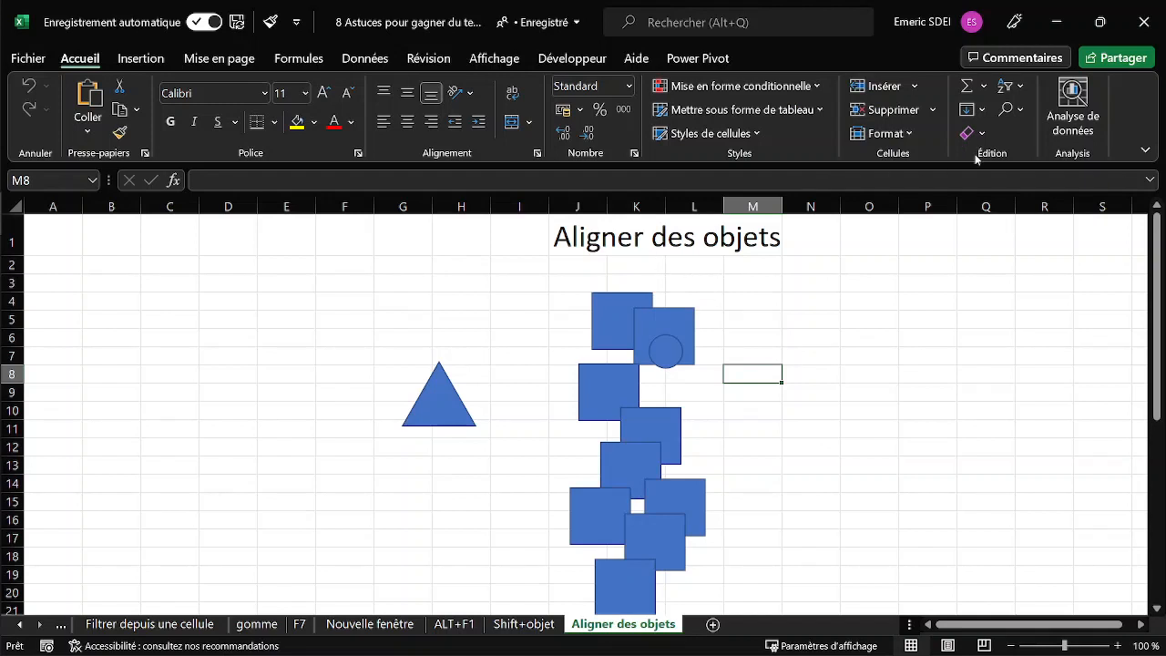
- Turn on the Select Objects mode, box-select the visible shapes and clear the selection
click(1009, 110)
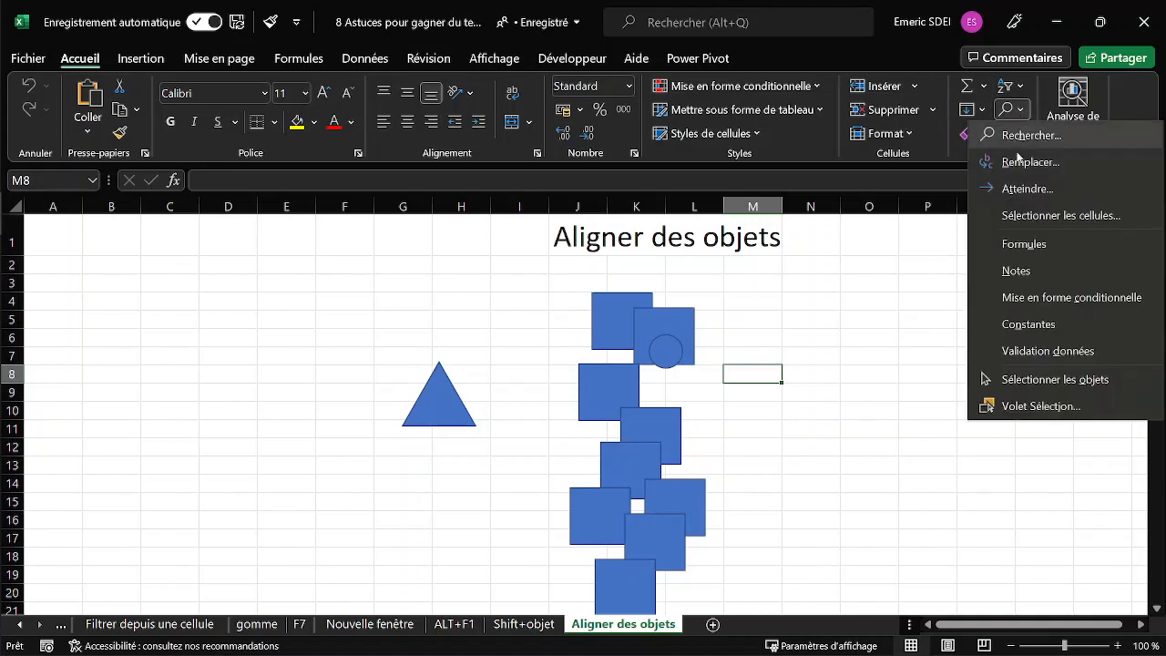
click(1038, 385)
drag(385, 270, 848, 588)
click(796, 363)
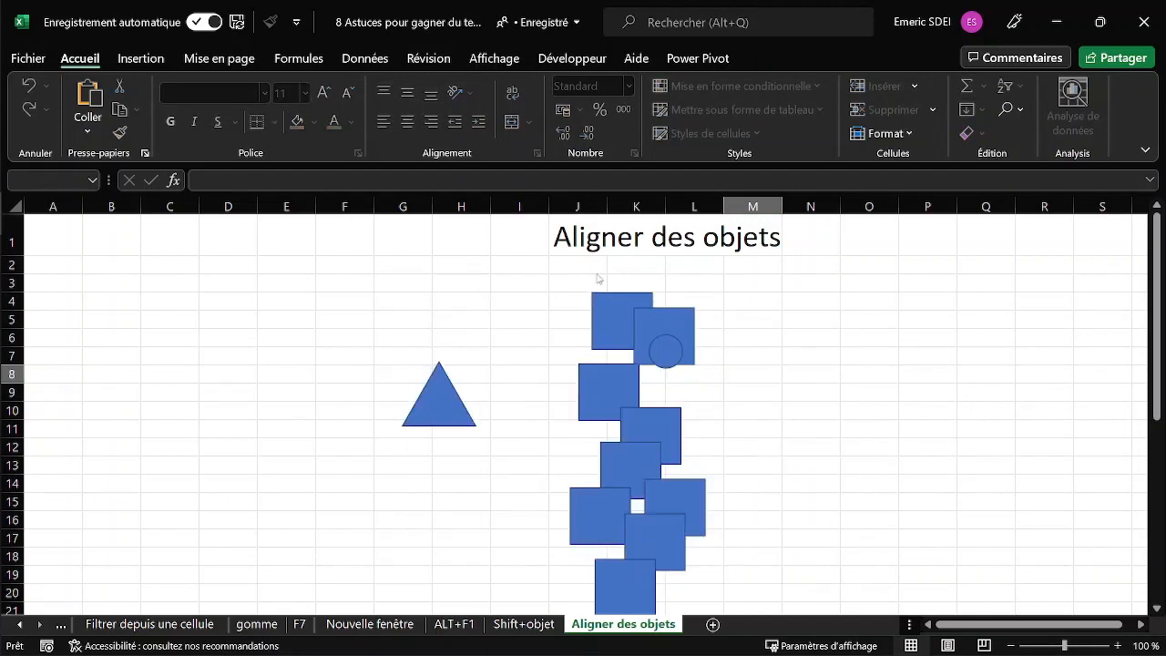
- Show the Selection pane and select Rectangle 12, Rectangle 1, Rectangle 5, Rectangle 8 and Triangle isocèle 10 one at a time
click(1007, 110)
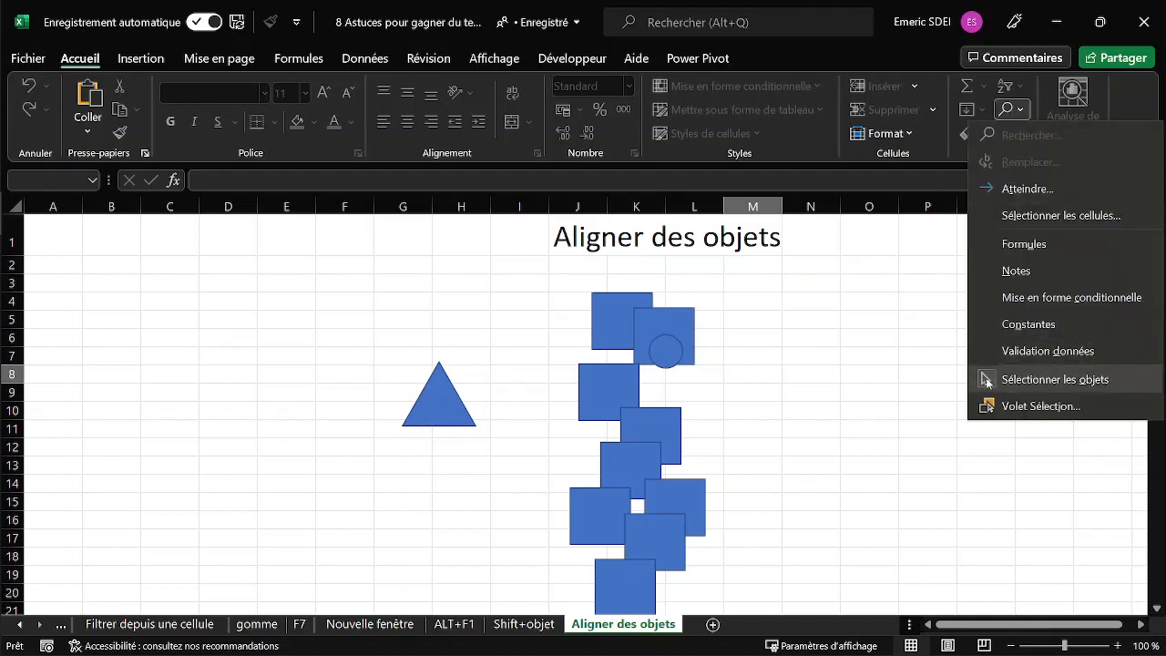
click(1035, 407)
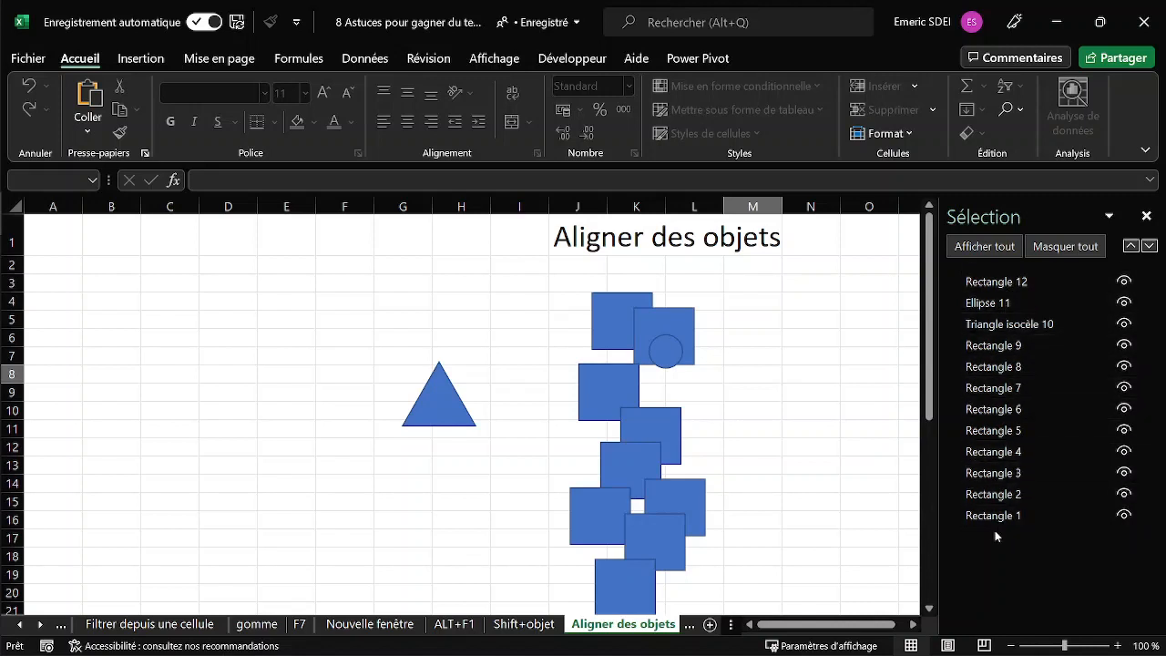
click(1016, 280)
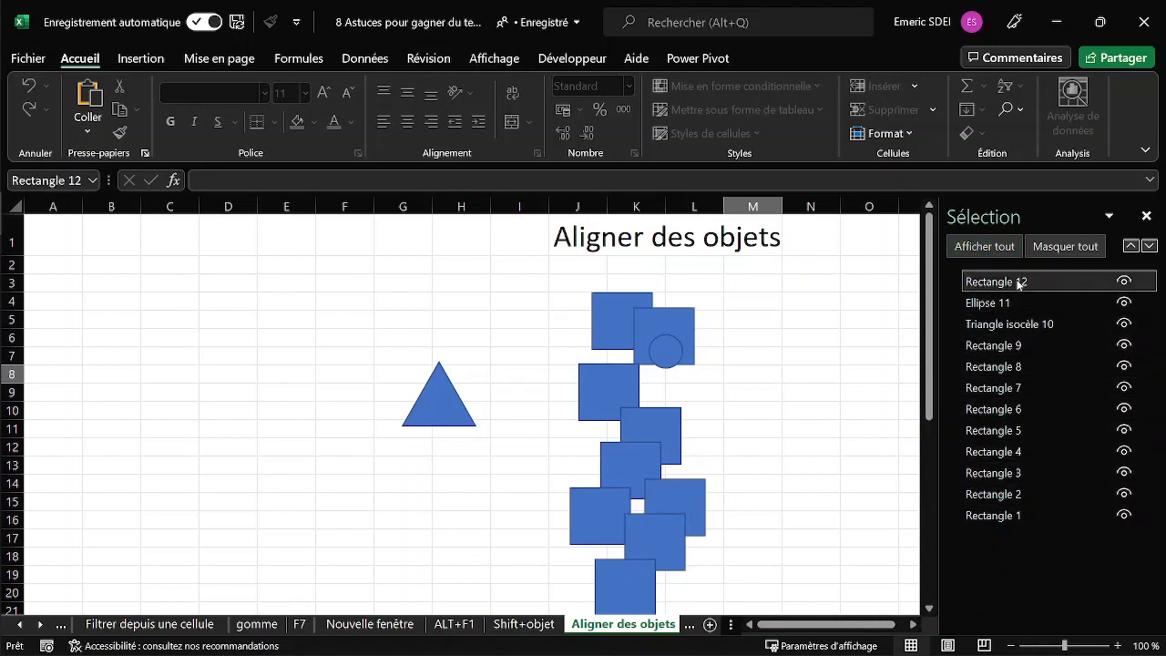
click(1019, 515)
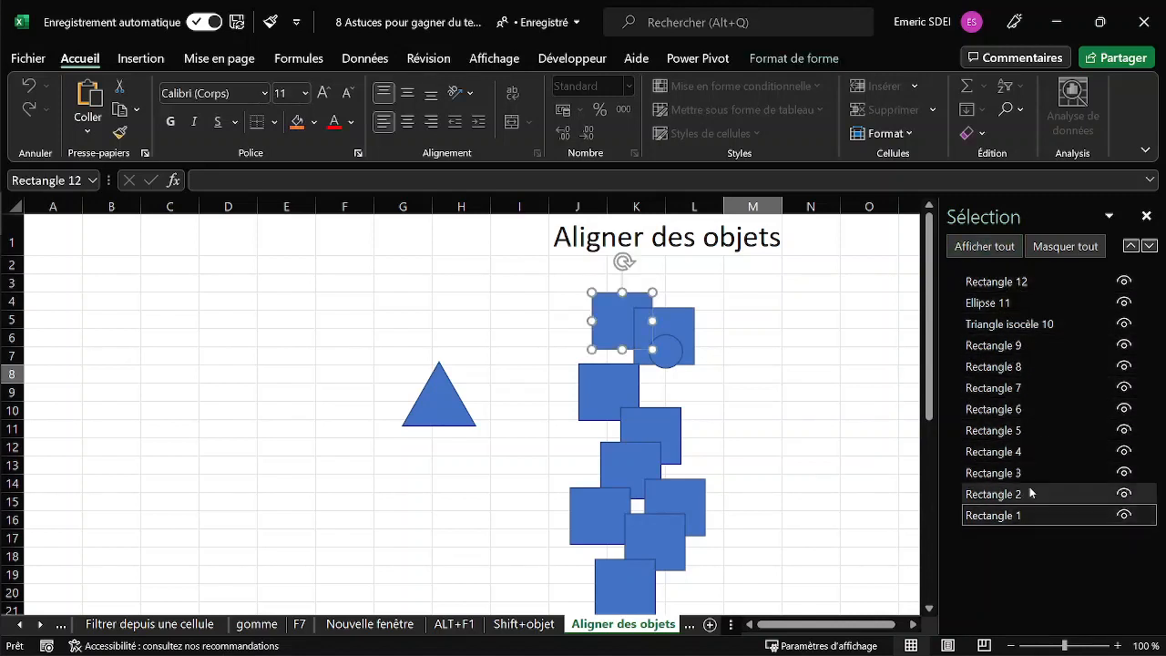
click(1019, 430)
click(1015, 367)
click(1015, 325)
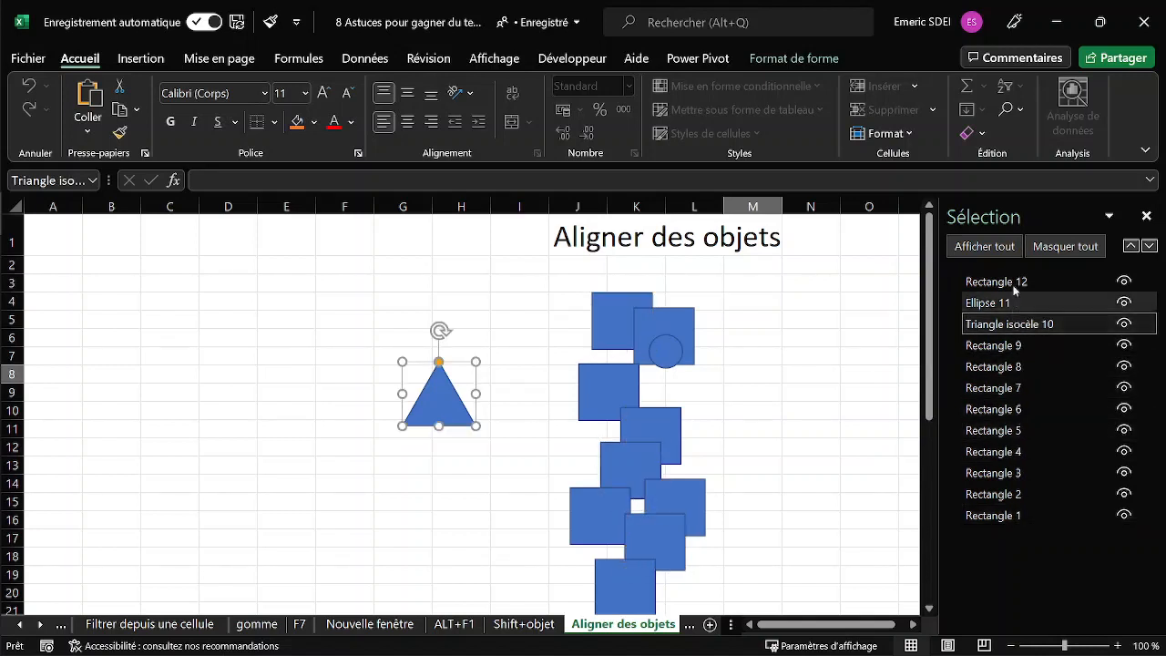
- Select all twelve shapes together, from Rectangle 12 down to Rectangle 1, and close the Selection pane
click(1015, 283)
ctrl+click(1011, 302)
ctrl+click(1011, 323)
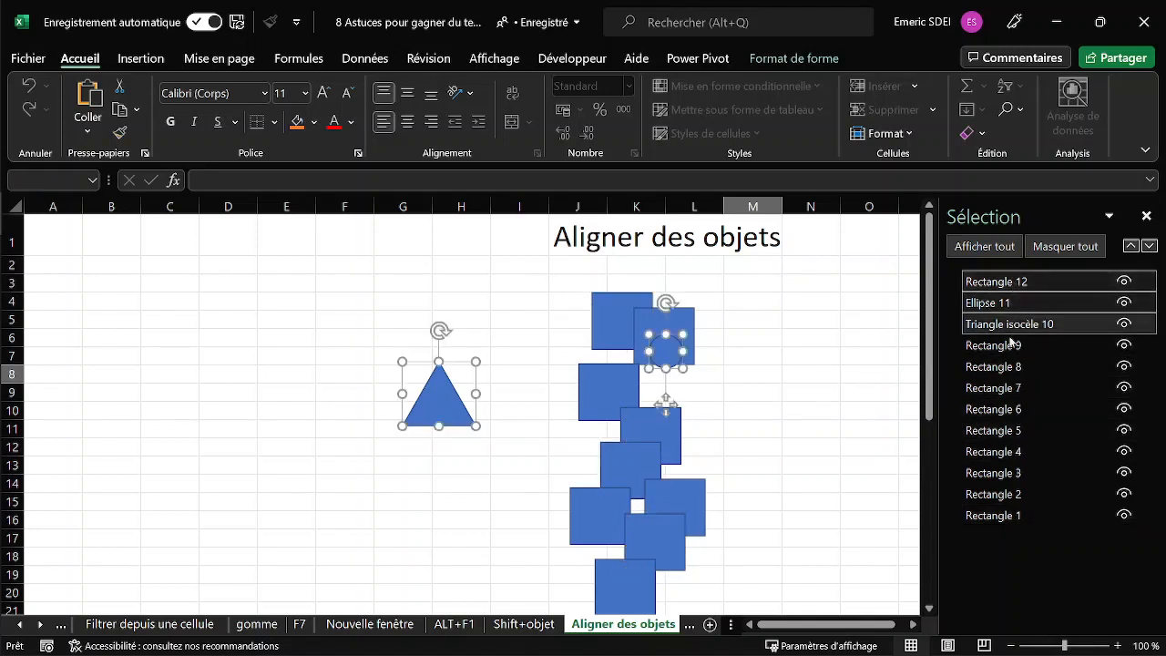
ctrl+click(1011, 346)
ctrl+click(1006, 368)
ctrl+click(1003, 389)
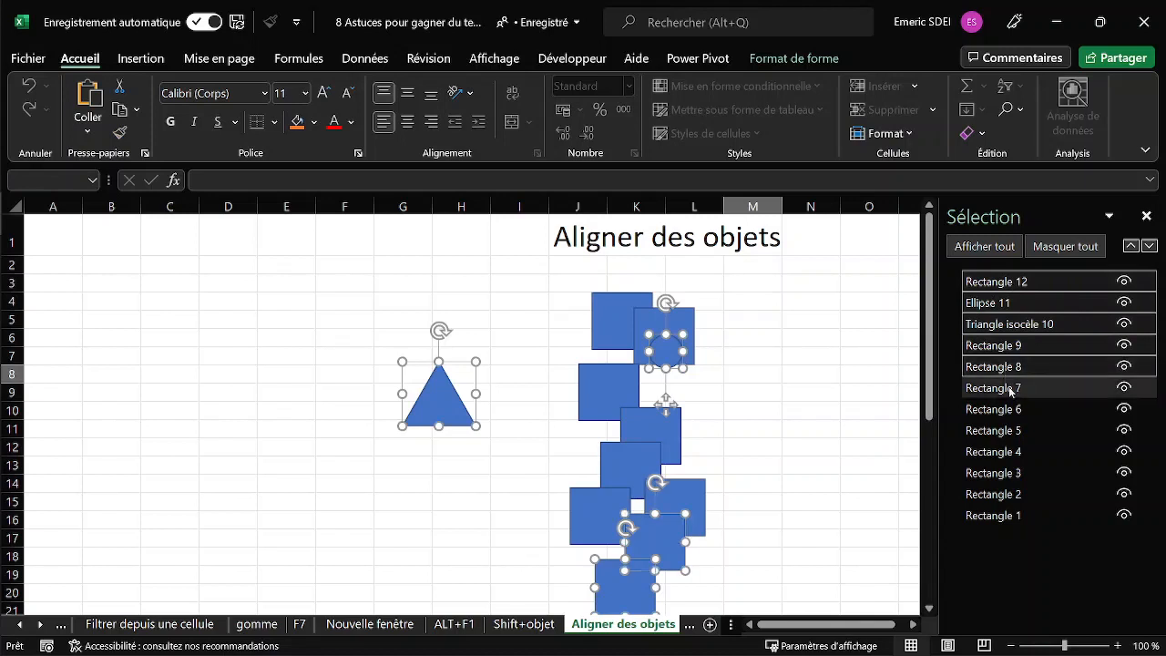
ctrl+click(1008, 411)
ctrl+click(1008, 431)
ctrl+click(1007, 452)
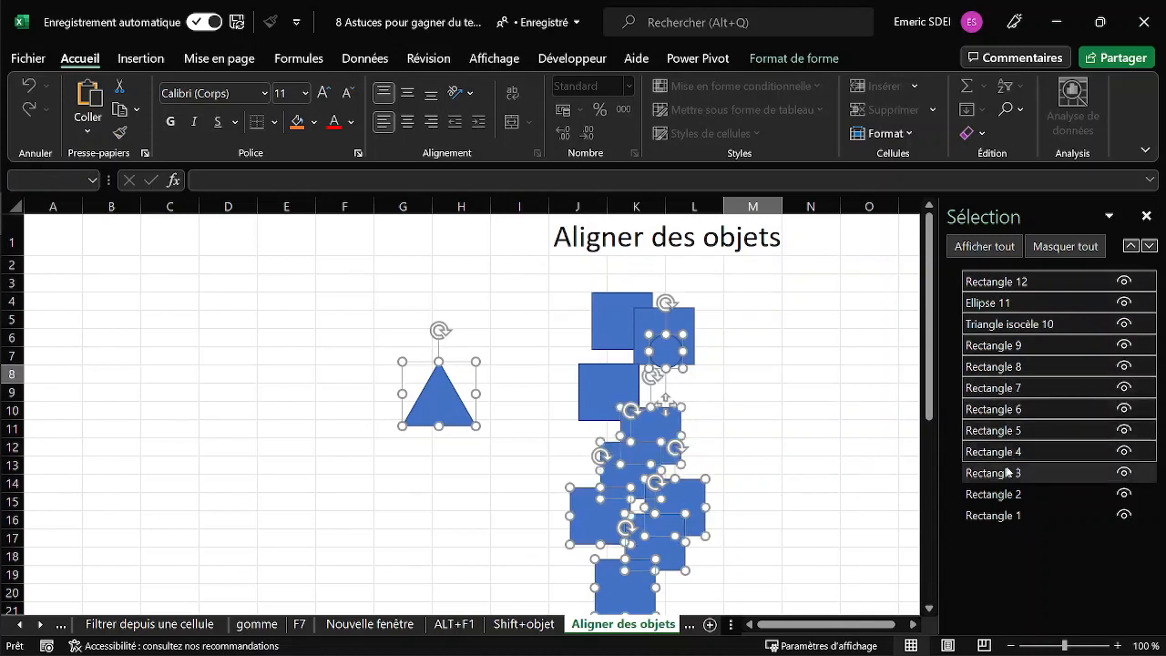
ctrl+click(1006, 473)
ctrl+click(1007, 494)
ctrl+click(1005, 515)
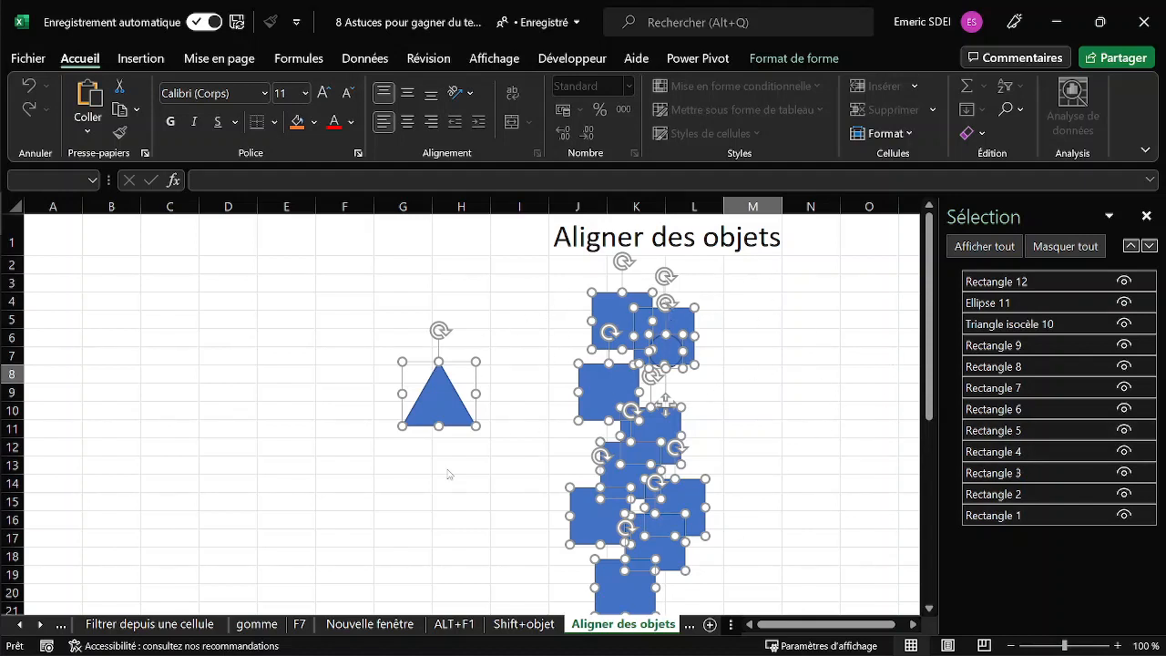
scroll(683, 418, down, 6)
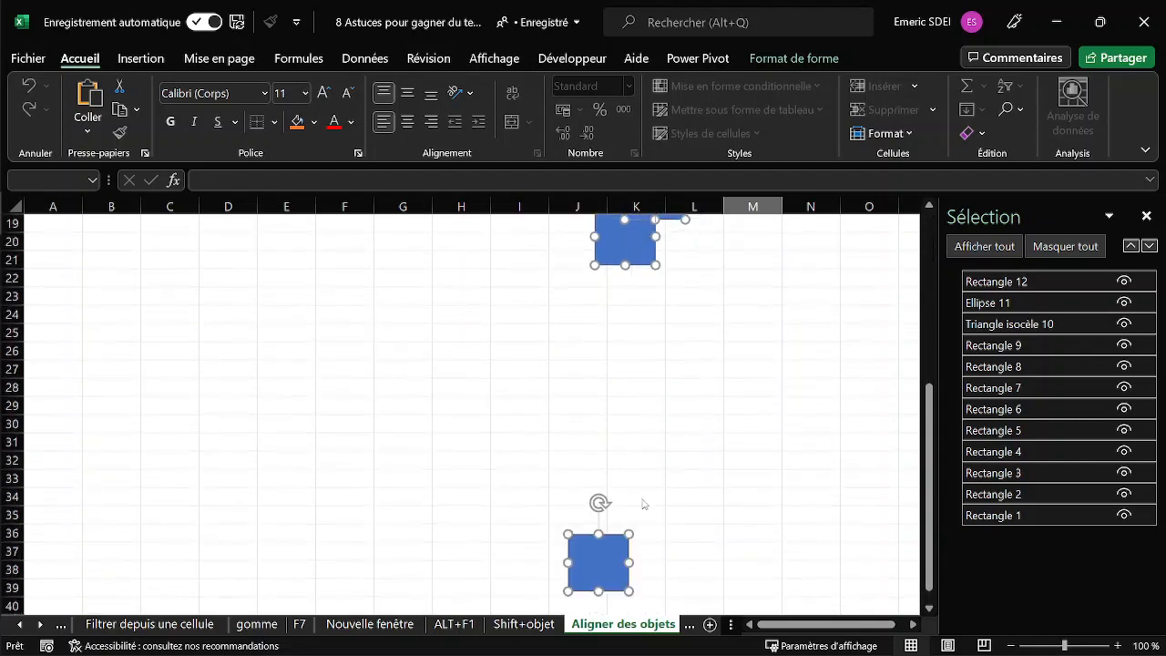
scroll(703, 491, up, 6)
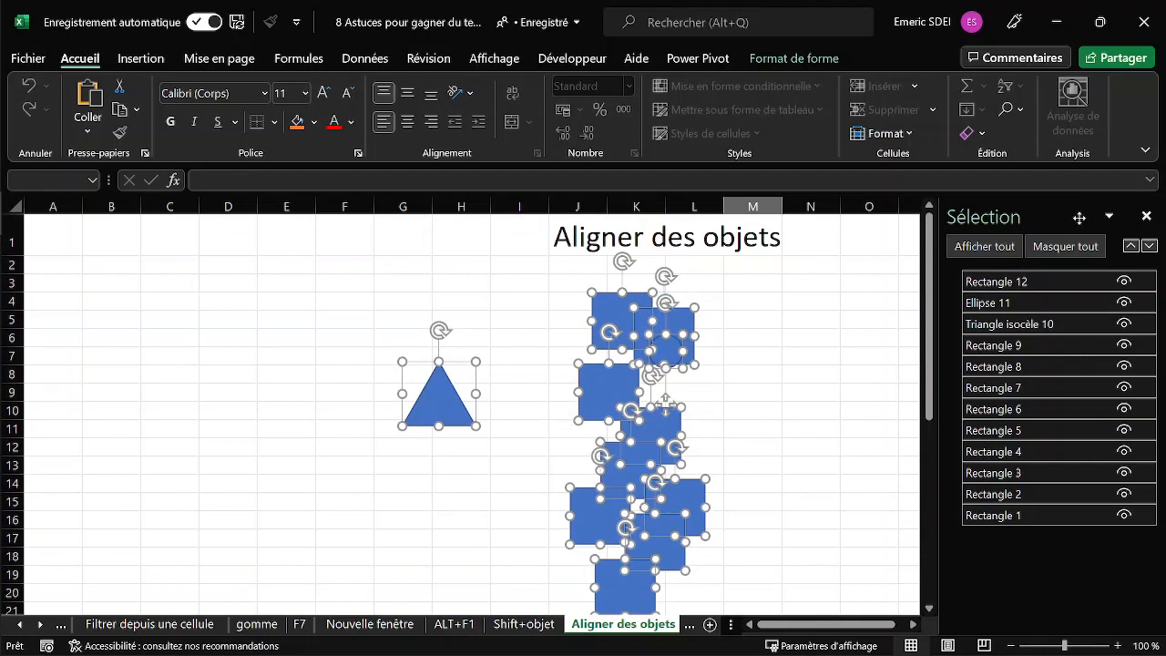
click(1146, 216)
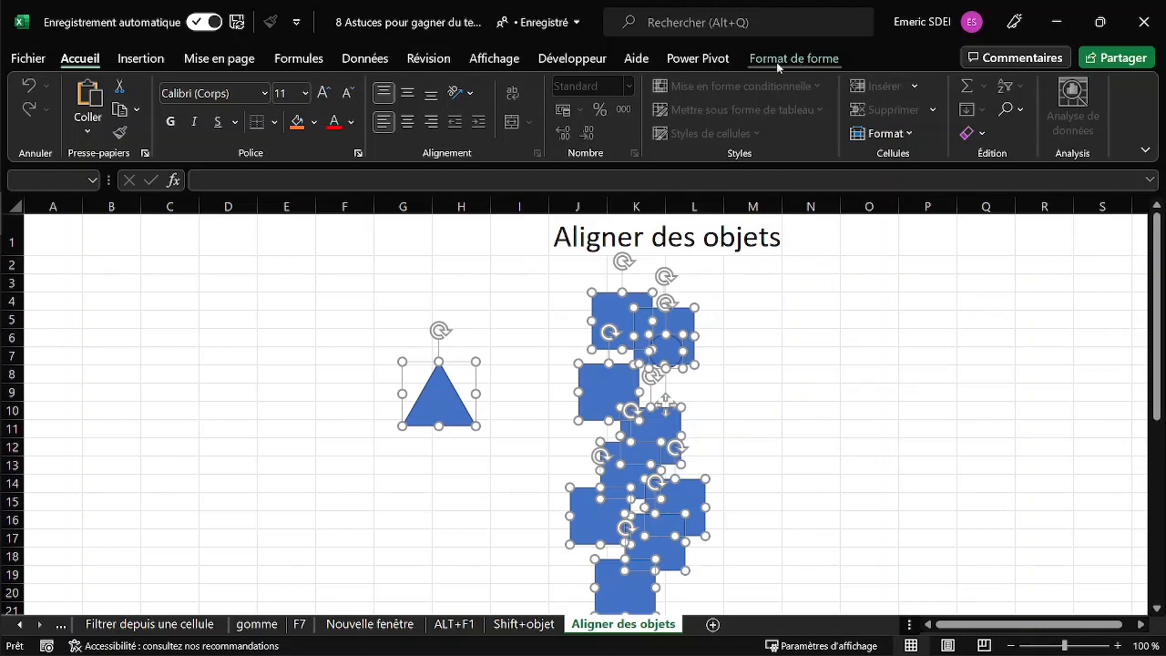
- Move the selected shapes up by about one row and align them all to the left
click(811, 60)
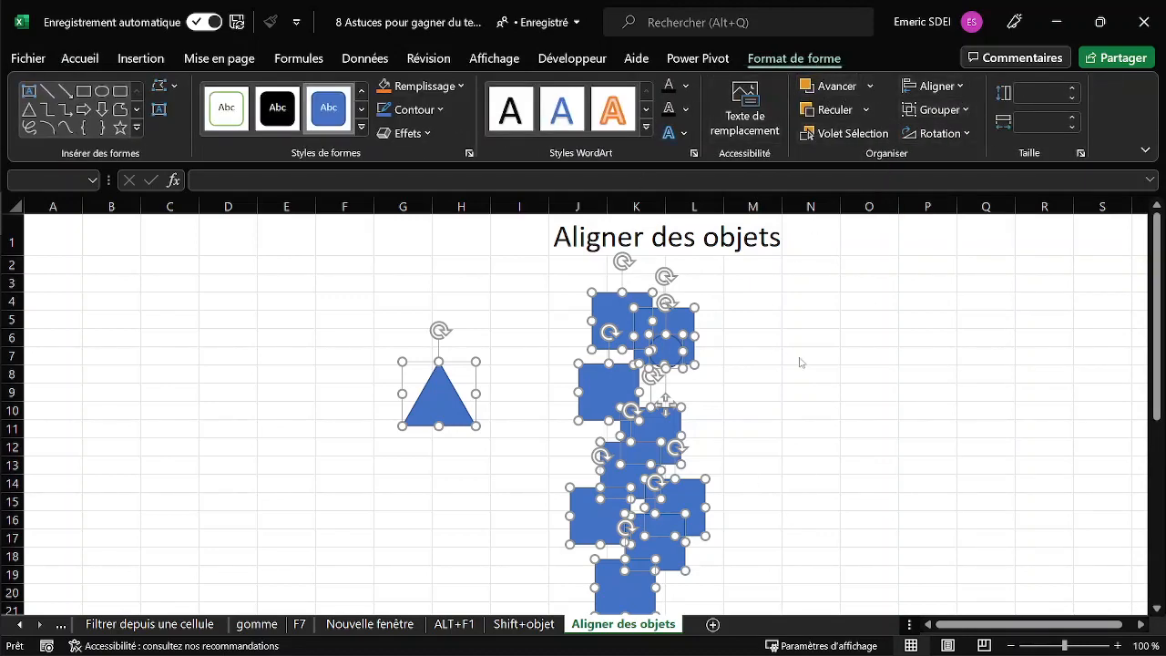
drag(613, 311, 612, 282)
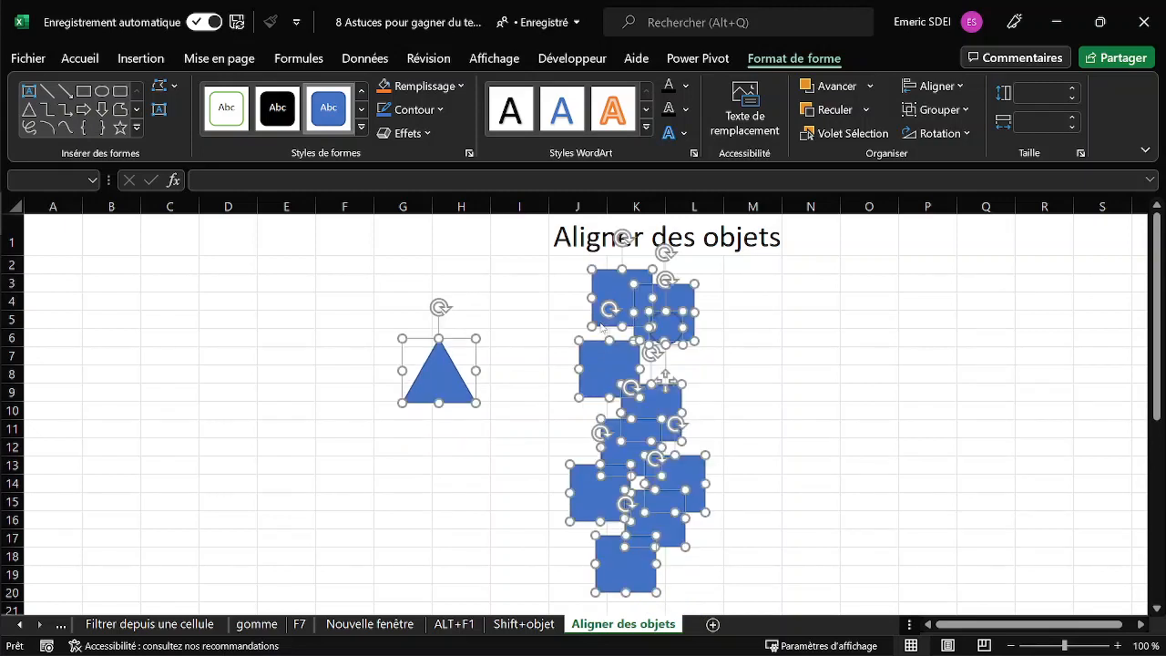
click(962, 88)
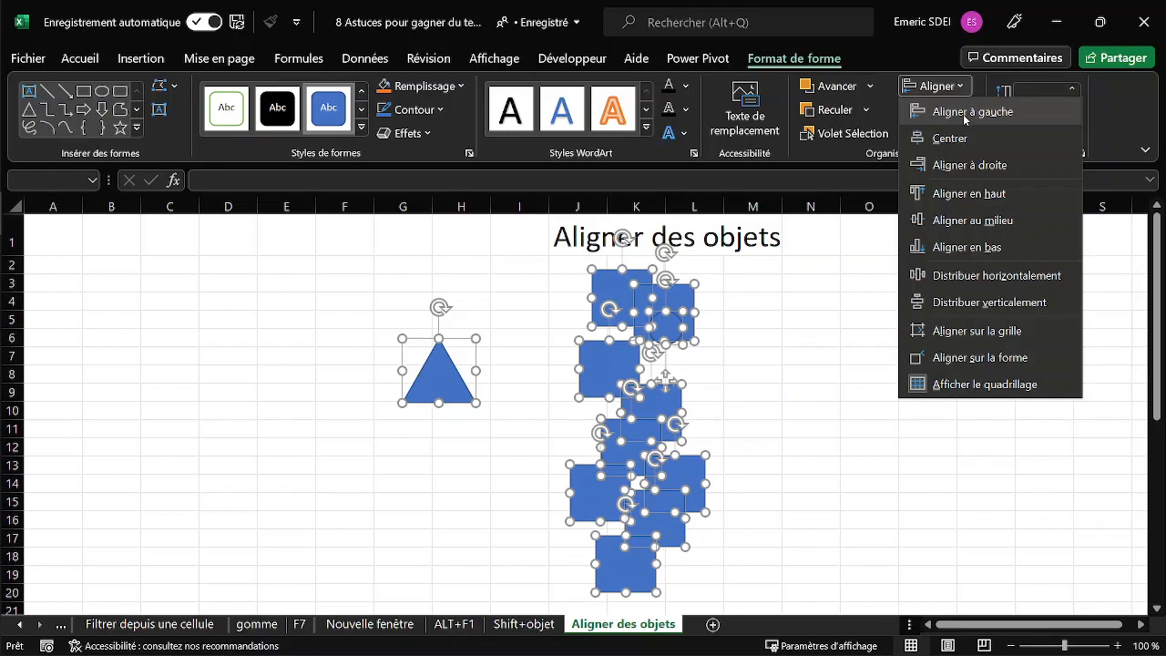
click(963, 114)
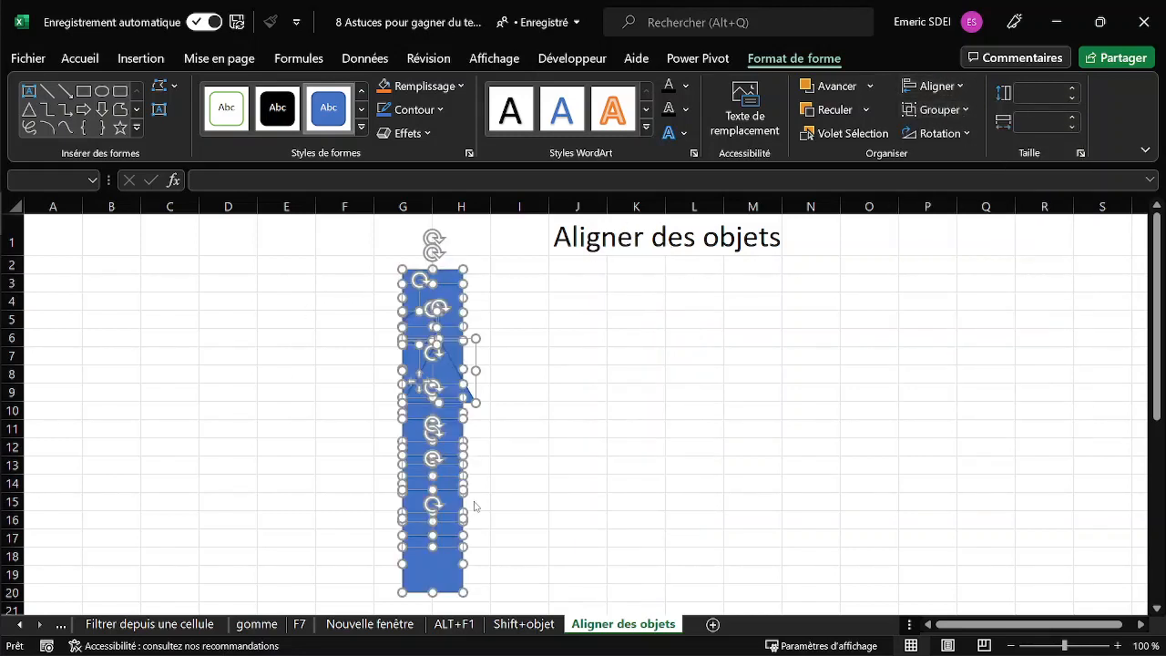
scroll(474, 506, down, 10)
scroll(443, 532, up, 7)
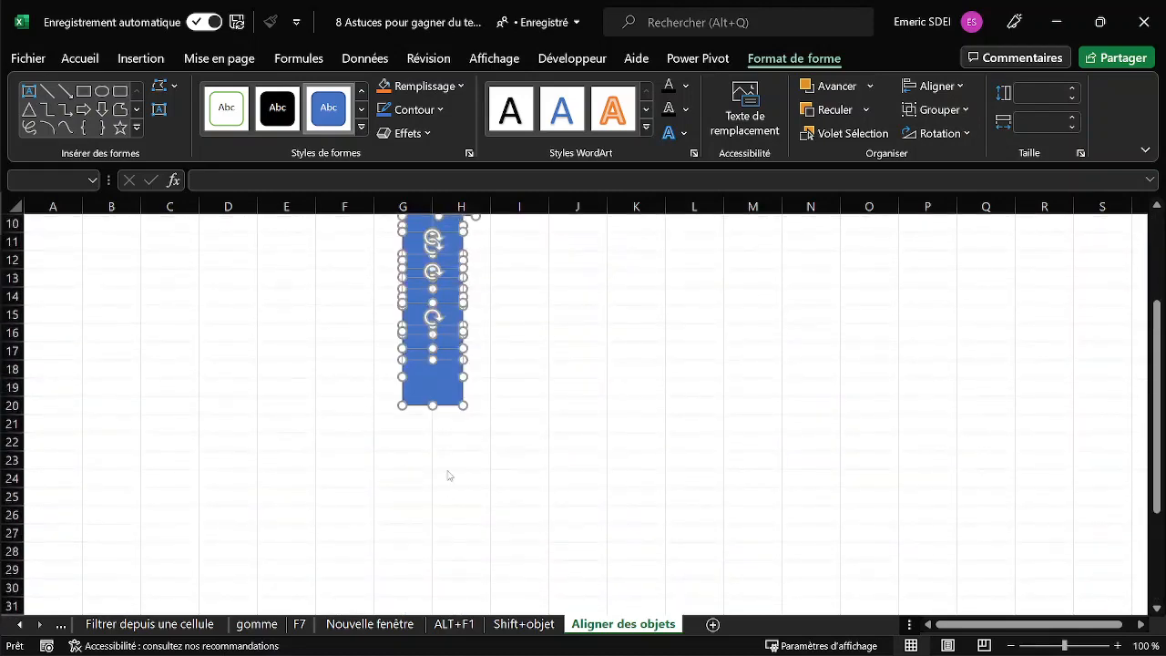
scroll(448, 475, up, 3)
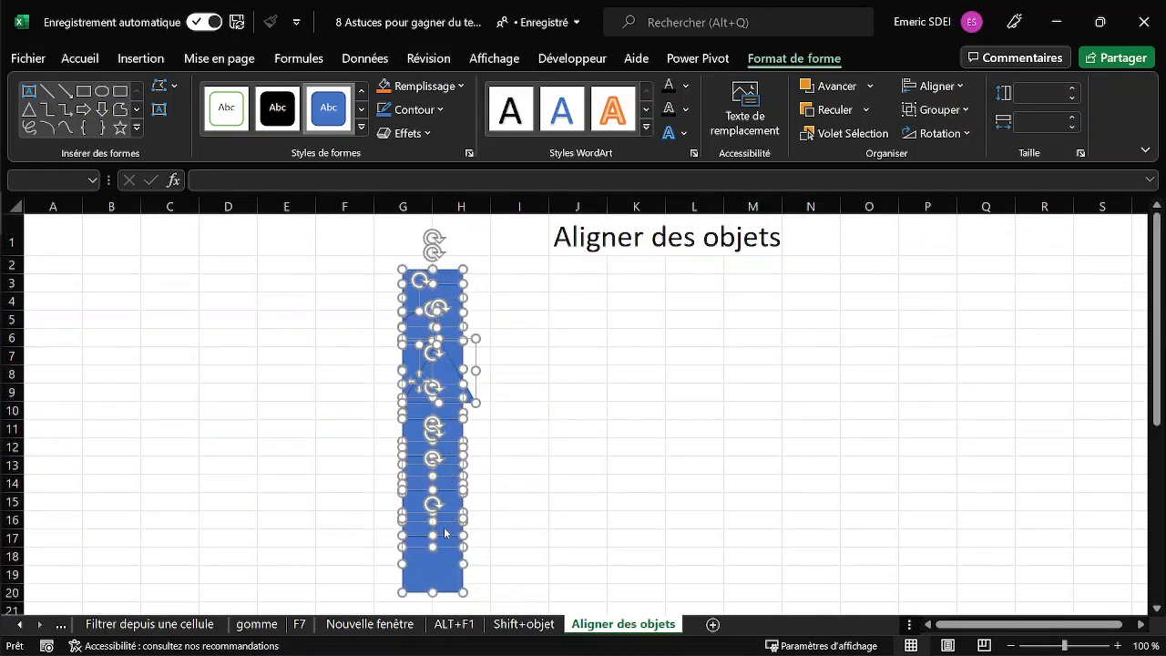
- Distribute the selected shapes vertically, clear the selection and check the column down to its last square
click(961, 86)
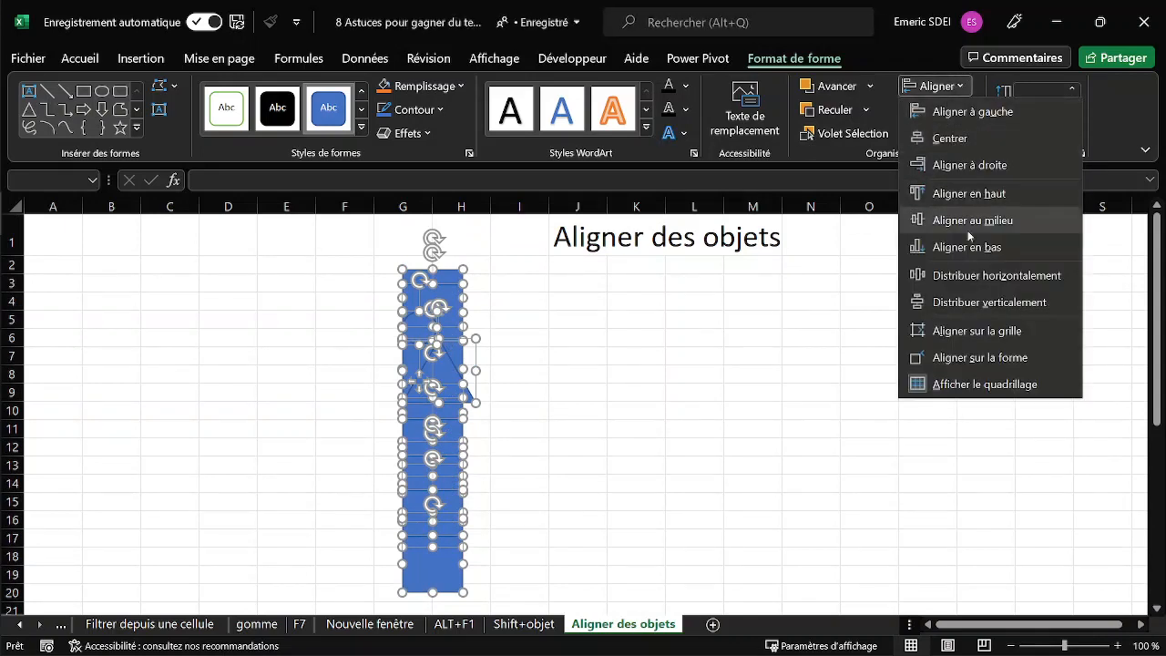
click(976, 301)
click(544, 396)
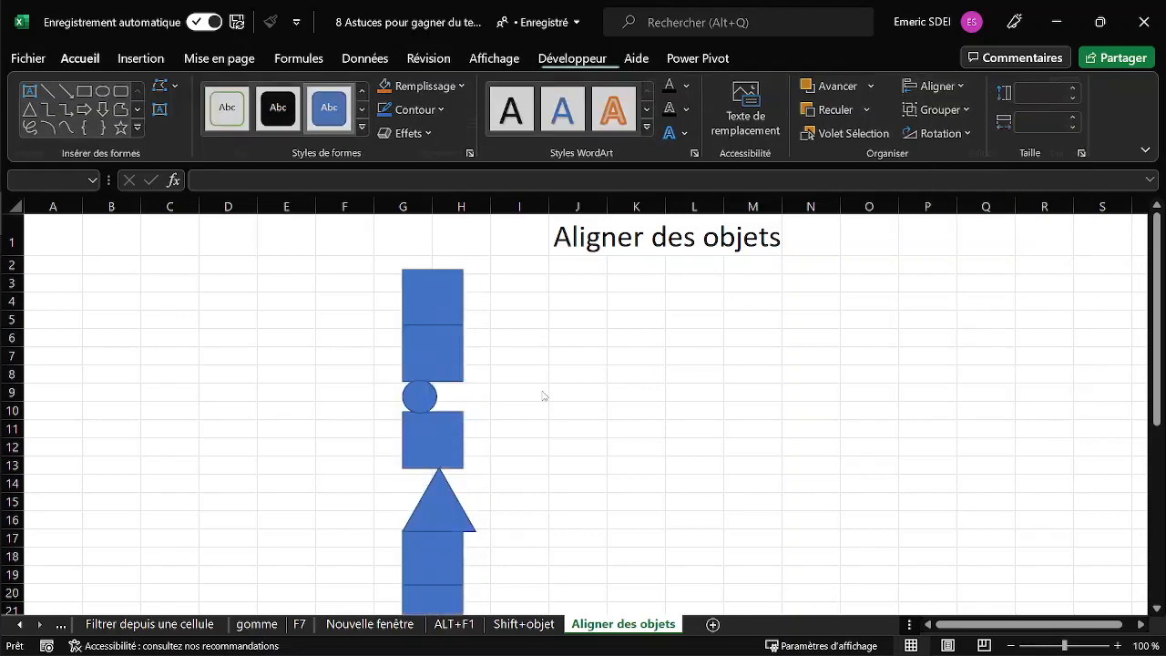
scroll(453, 307, down, 6)
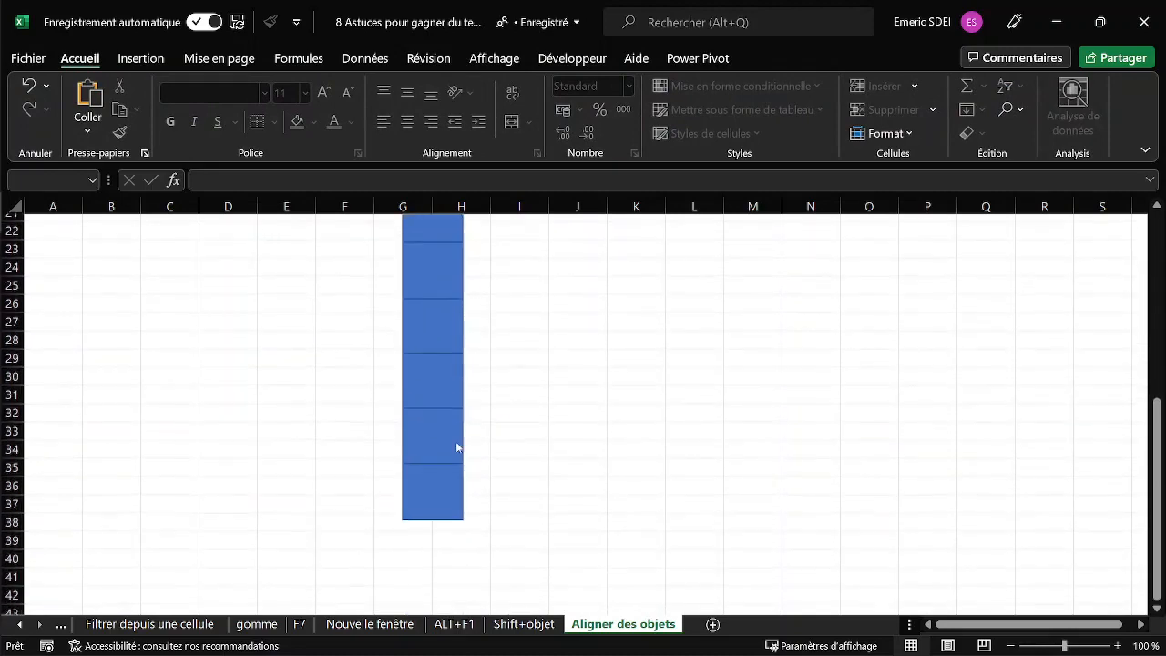
scroll(442, 490, up, 4)
scroll(442, 485, up, 2)
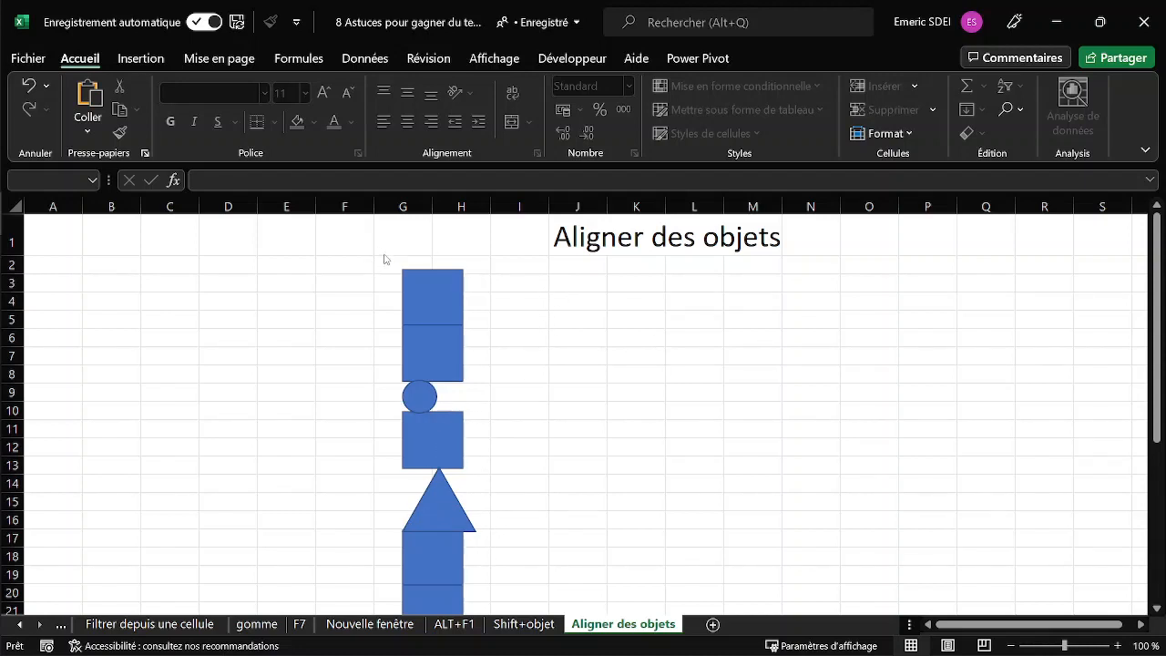
- Box-select the whole column of shapes and align them with the Centrer option
drag(383, 259, 457, 564)
scroll(720, 473, up, 6)
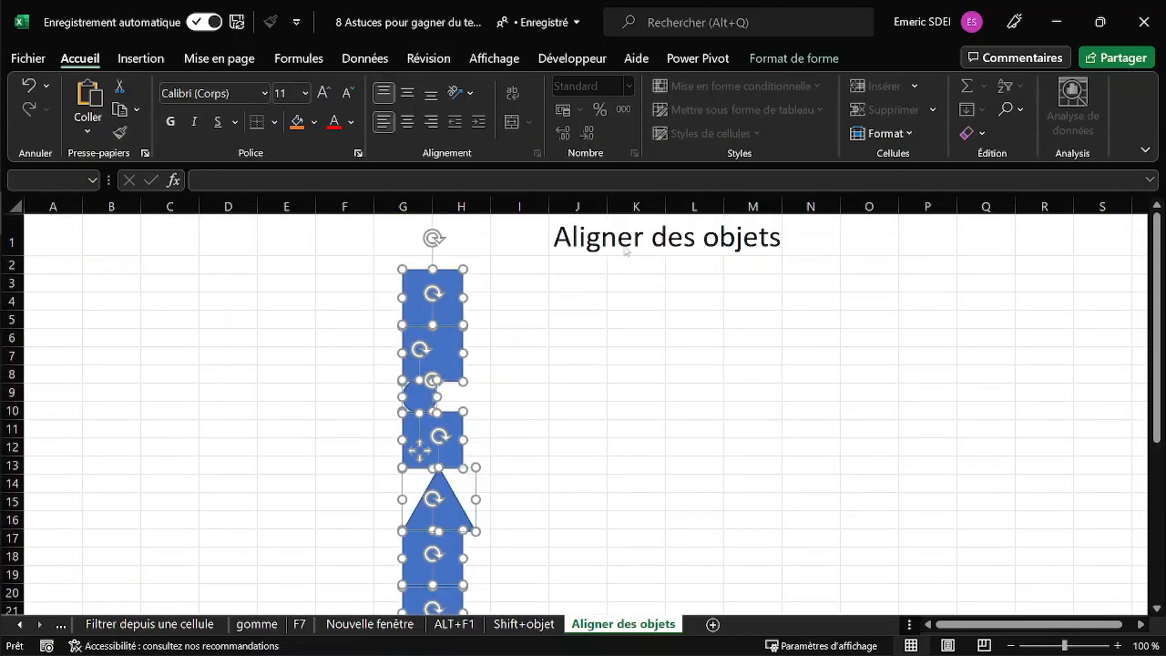
click(801, 58)
click(938, 86)
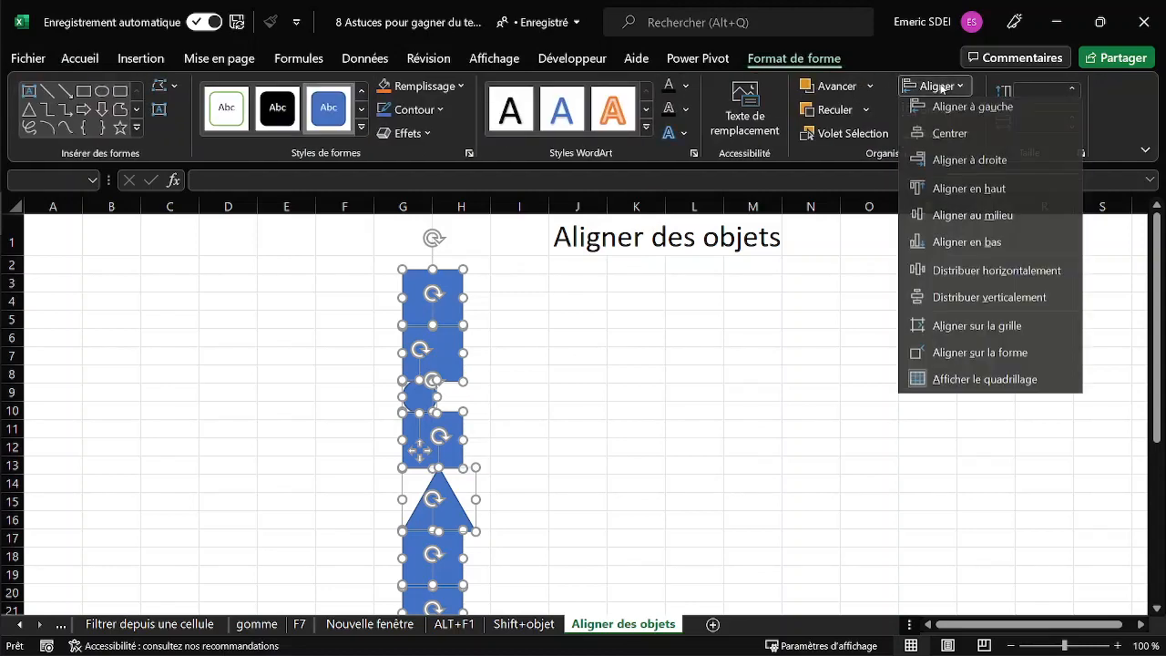
click(952, 136)
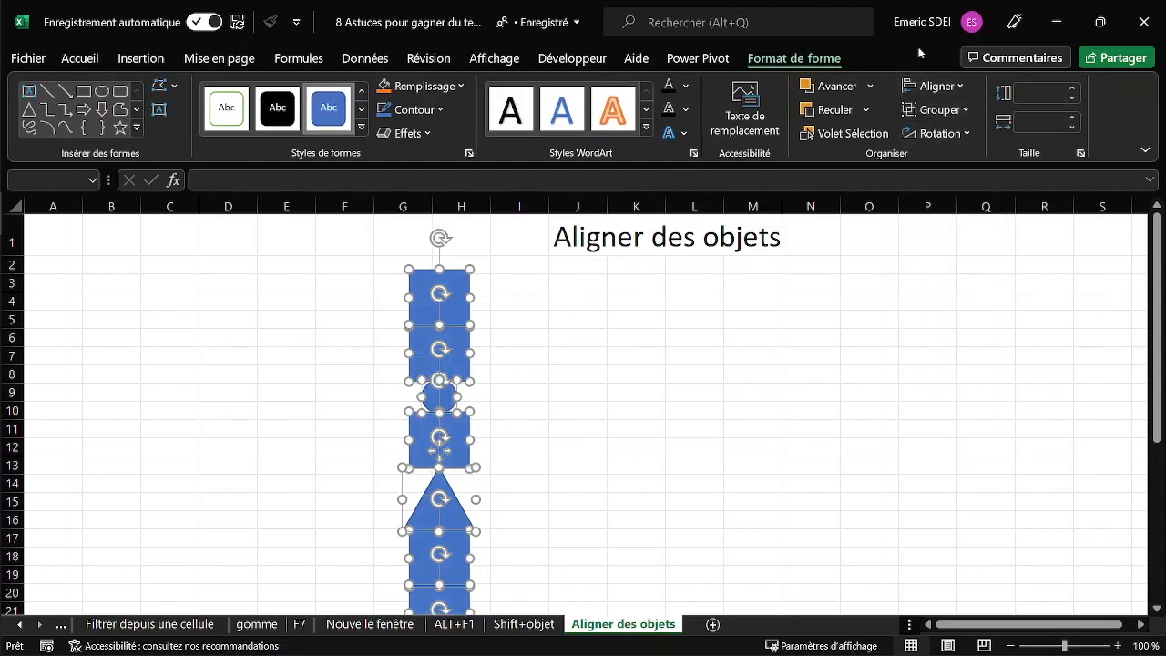
- Align the selected shapes to the right, set them back to centred alignment and clear the selection
click(936, 86)
click(964, 165)
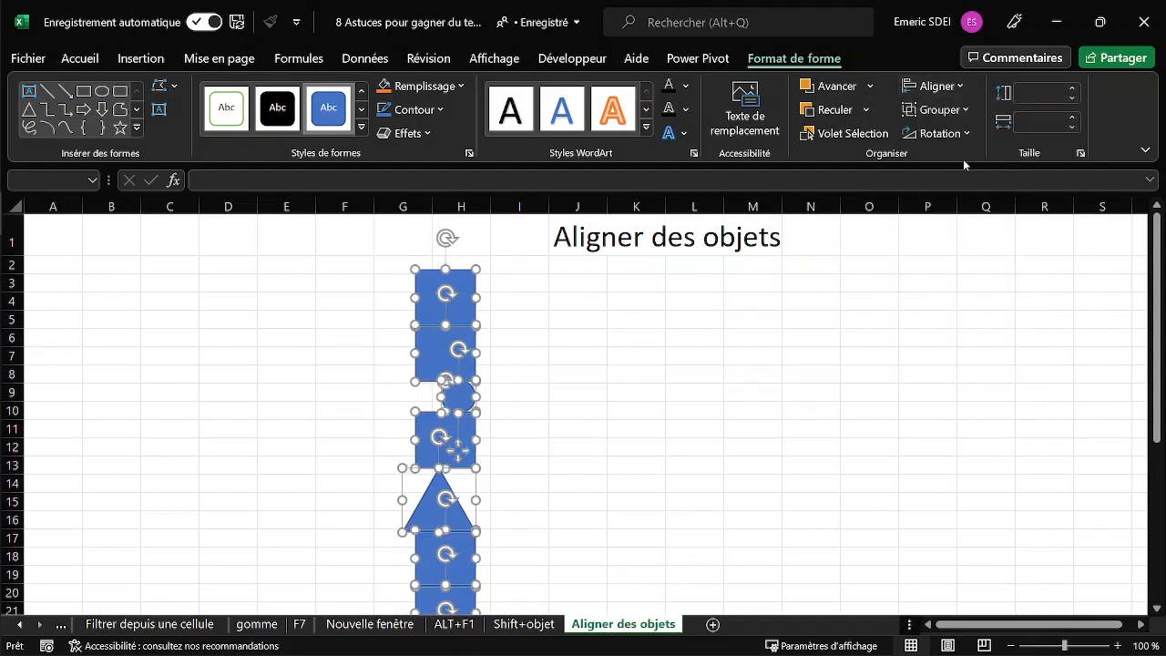
click(949, 92)
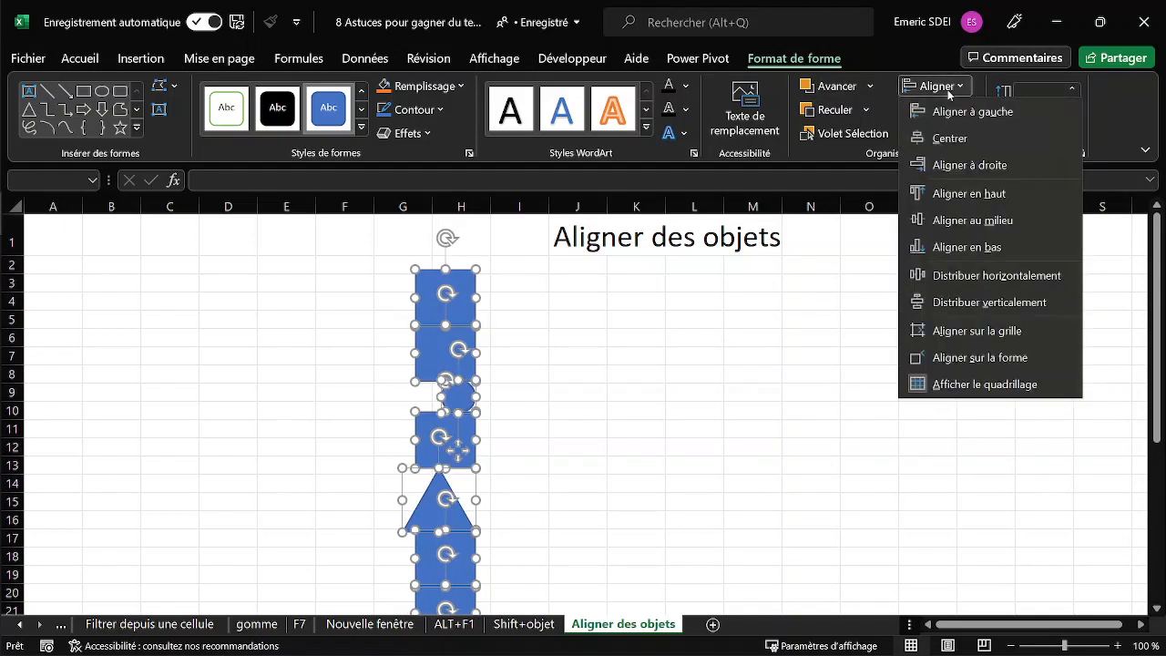
click(964, 137)
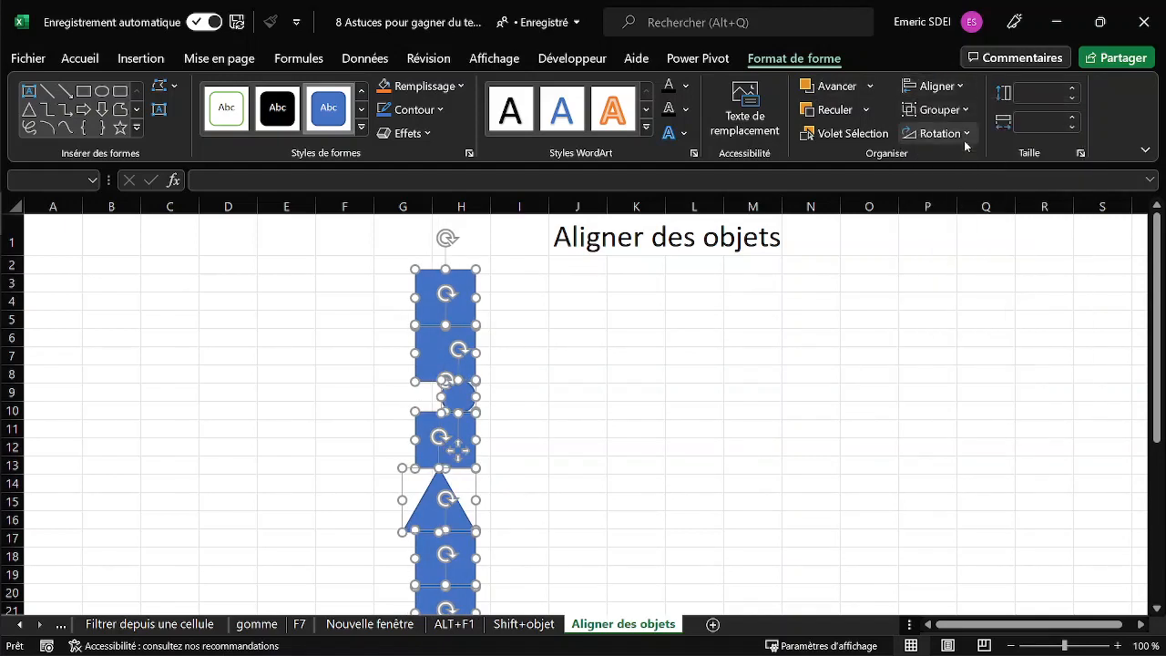
click(590, 438)
scroll(591, 439, down, 6)
scroll(591, 439, down, 3)
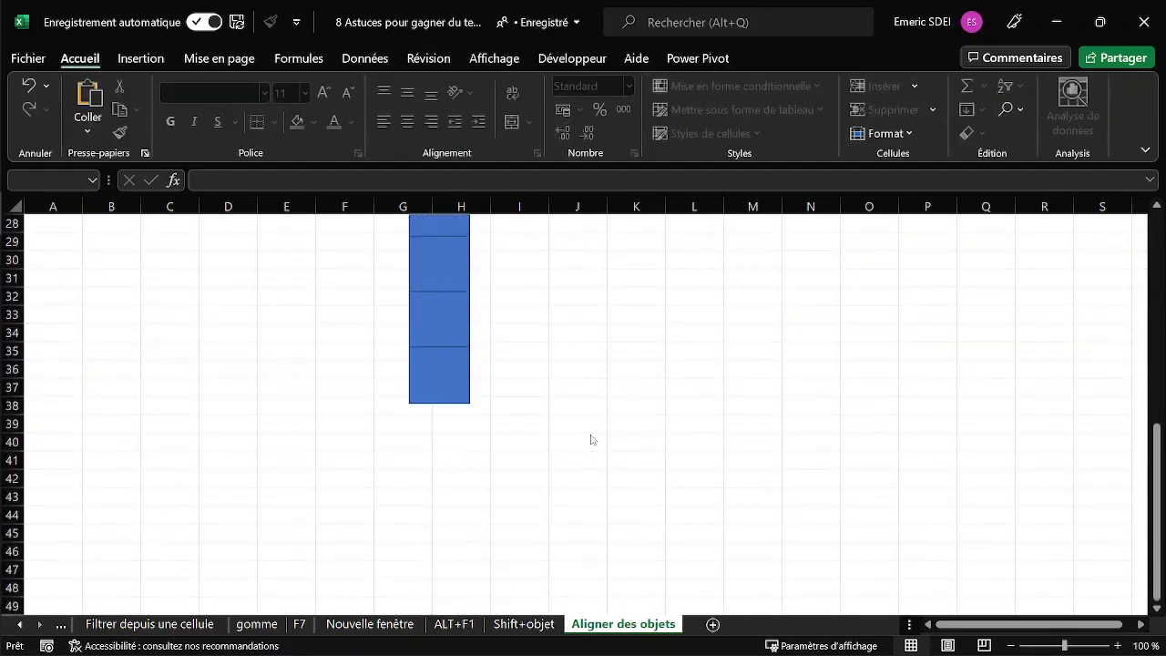
- Move the bottom square of the column up to columns R–S, at about rows 2 to 4
scroll(395, 487, up, 2)
click(438, 492)
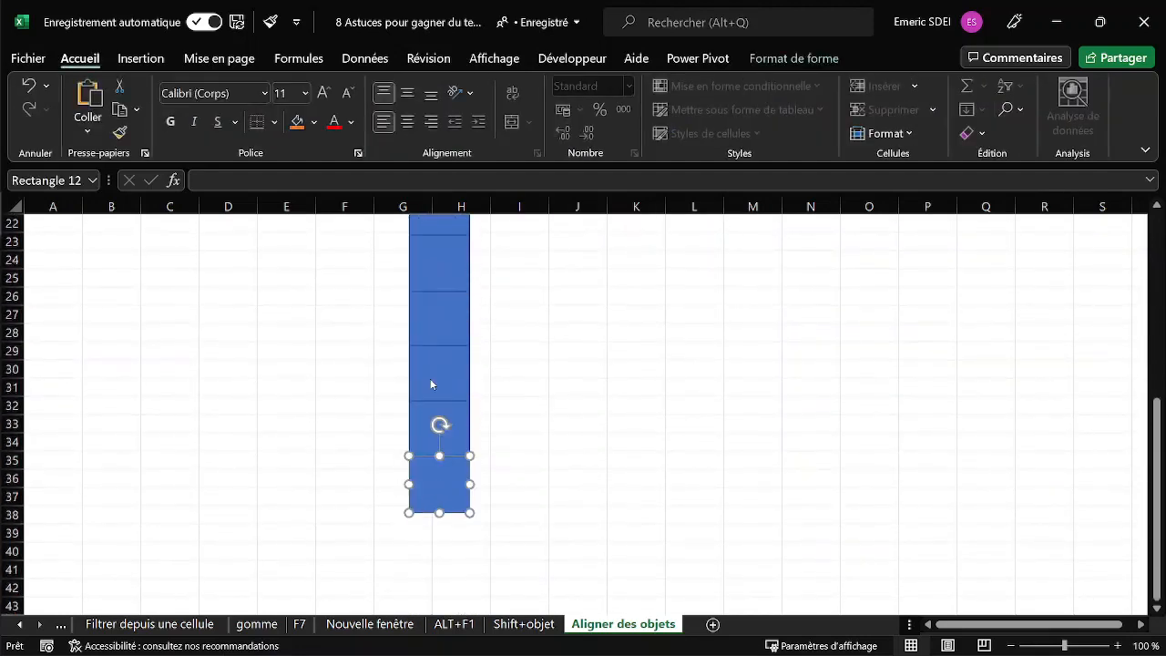
drag(455, 486, 776, 257)
scroll(822, 360, up, 4)
scroll(823, 360, up, 1)
drag(782, 515, 752, 249)
scroll(840, 358, up, 2)
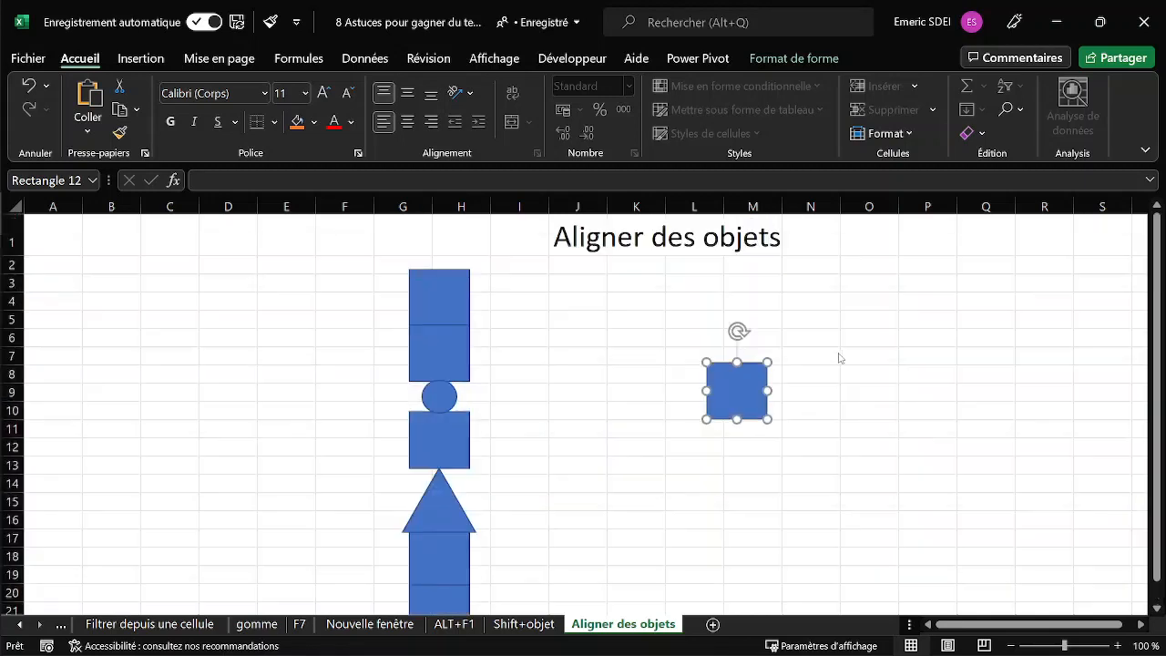
drag(749, 401, 1103, 295)
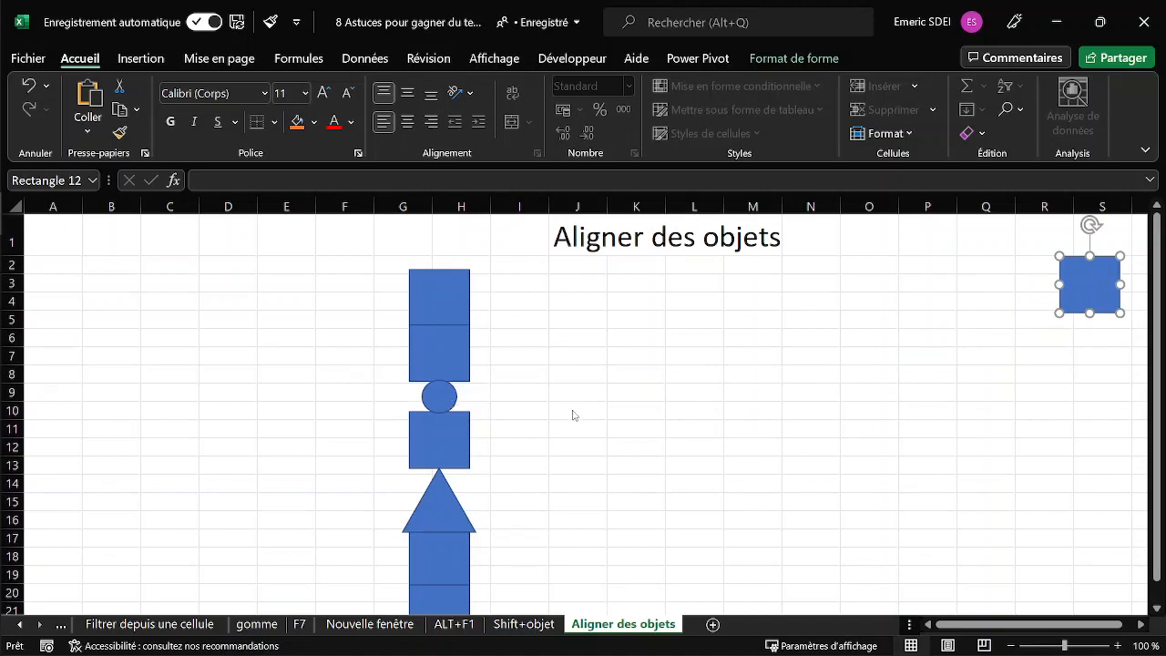
- Select the four lowest squares of the column and move them up beside it over column I, at about rows 5 to 16
scroll(573, 415, down, 7)
scroll(573, 415, up, 1)
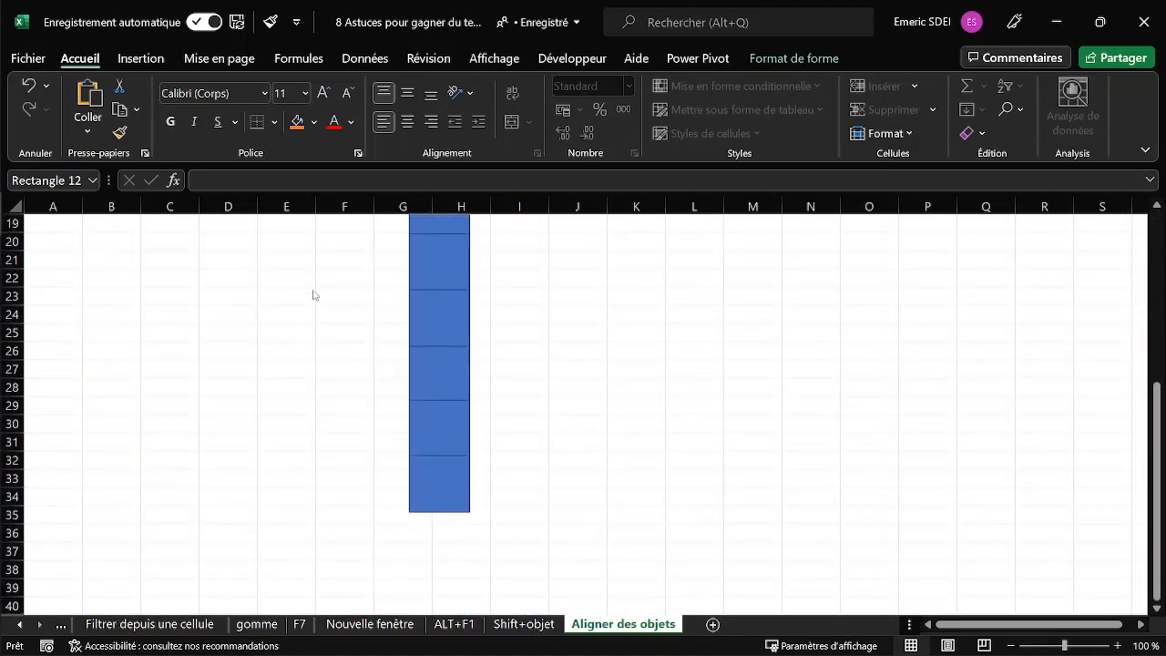
drag(337, 271, 583, 548)
drag(430, 398, 518, 292)
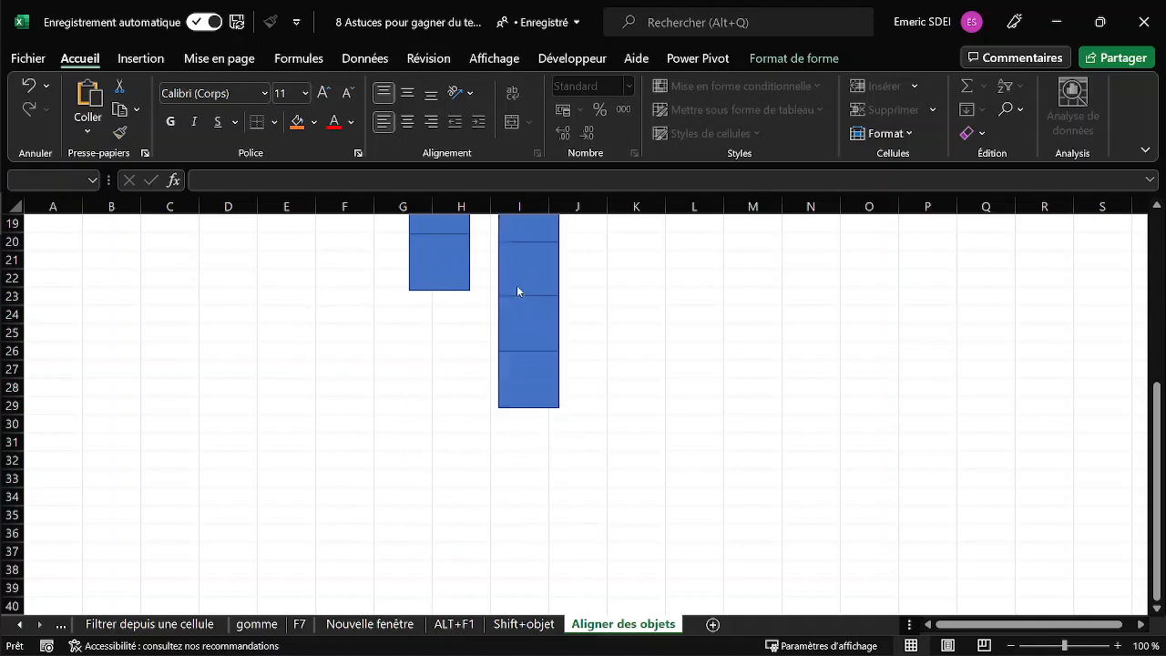
scroll(650, 459, up, 5)
drag(531, 424, 530, 369)
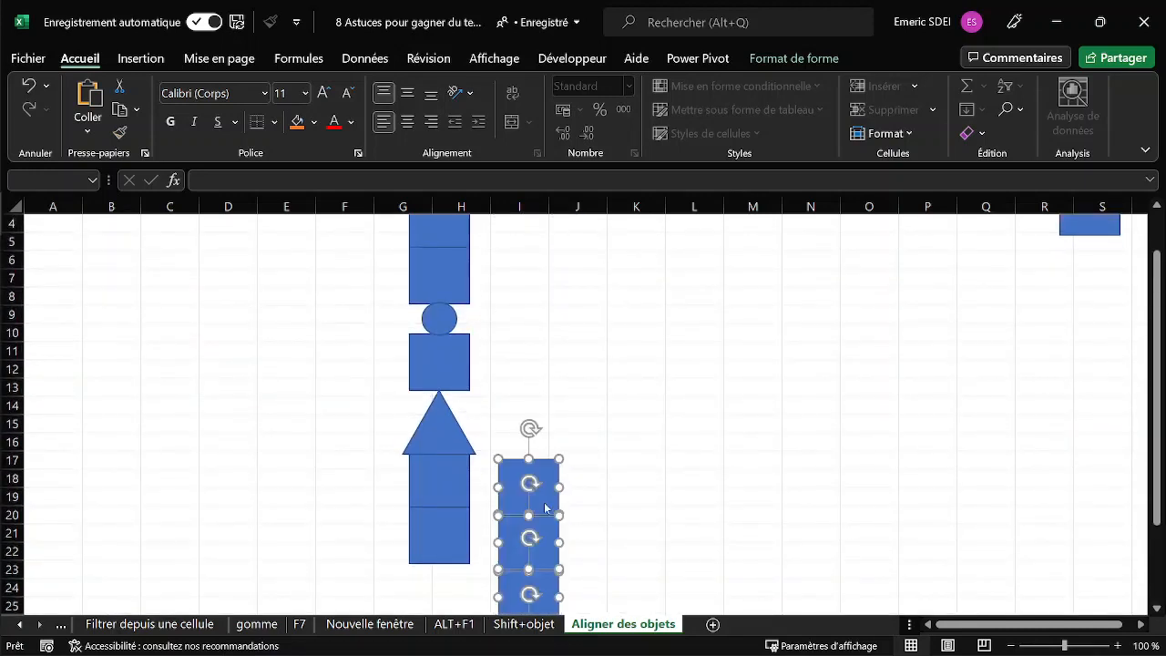
drag(545, 506, 529, 278)
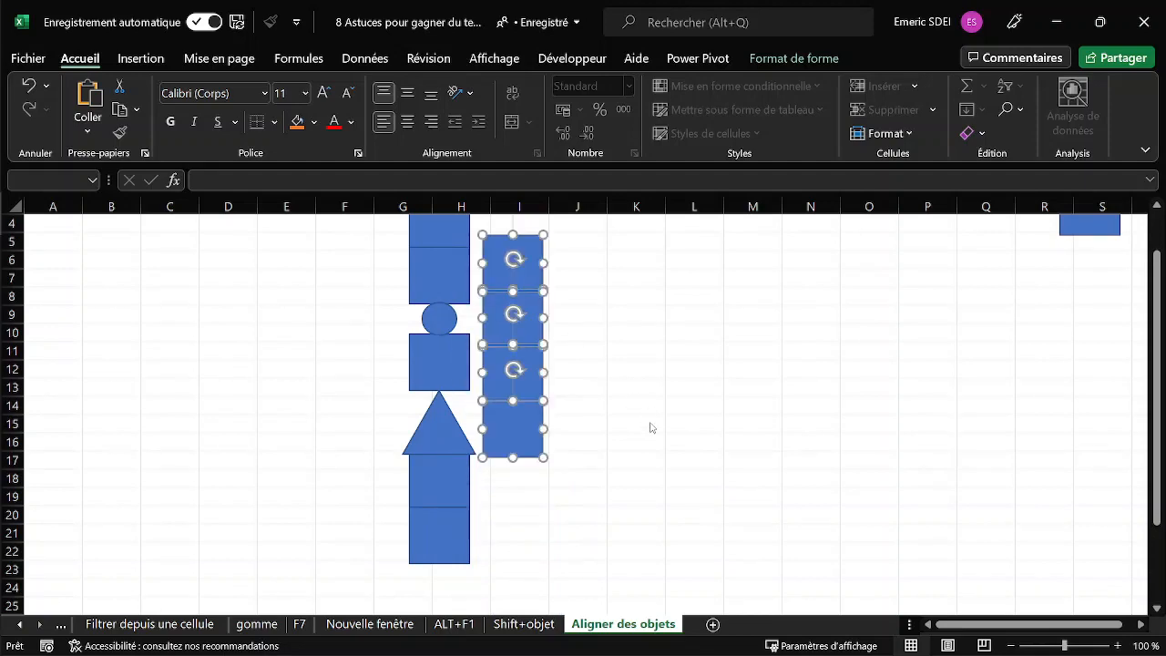
- Move the lowest remaining square of the original column over column J, at about rows 9 to 12
scroll(649, 427, up, 1)
scroll(571, 481, down, 1)
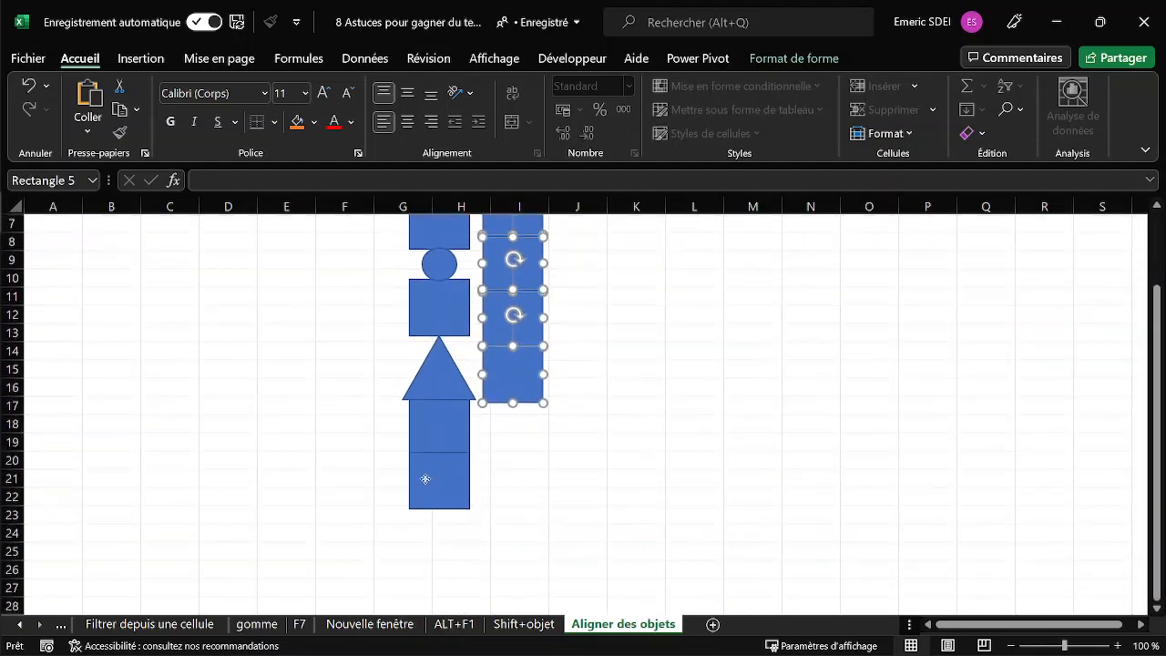
click(422, 476)
drag(422, 477, 572, 285)
scroll(696, 457, up, 2)
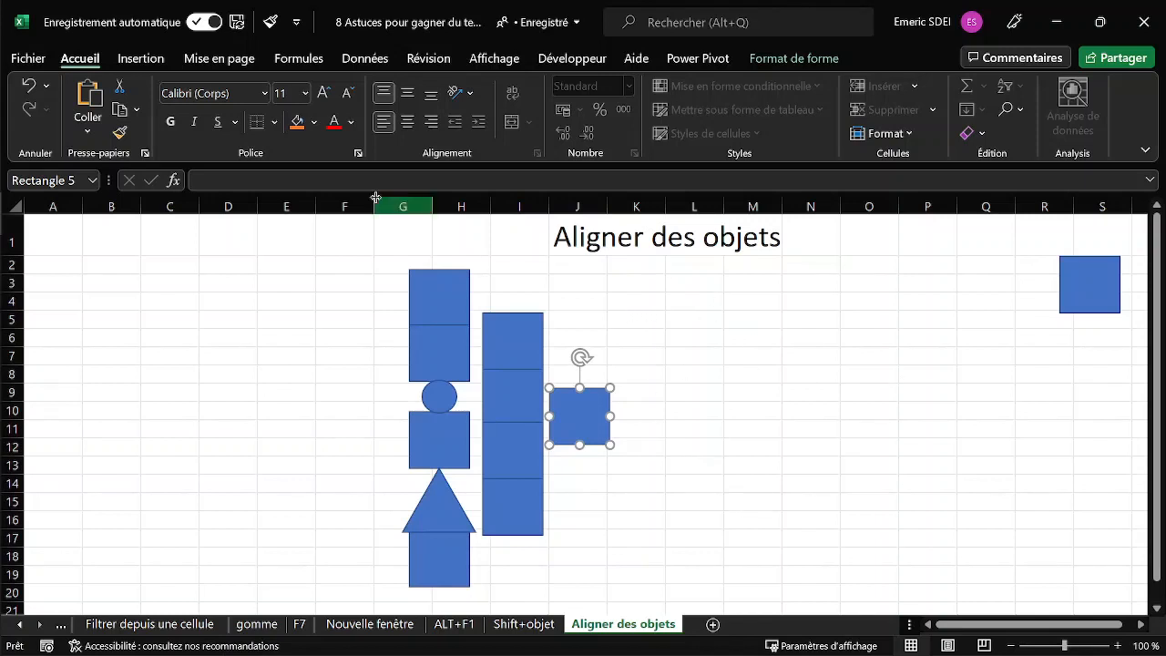
- Box-select all the shapes, align them with Aligner en haut and distribute them horizontally
drag(358, 221, 959, 634)
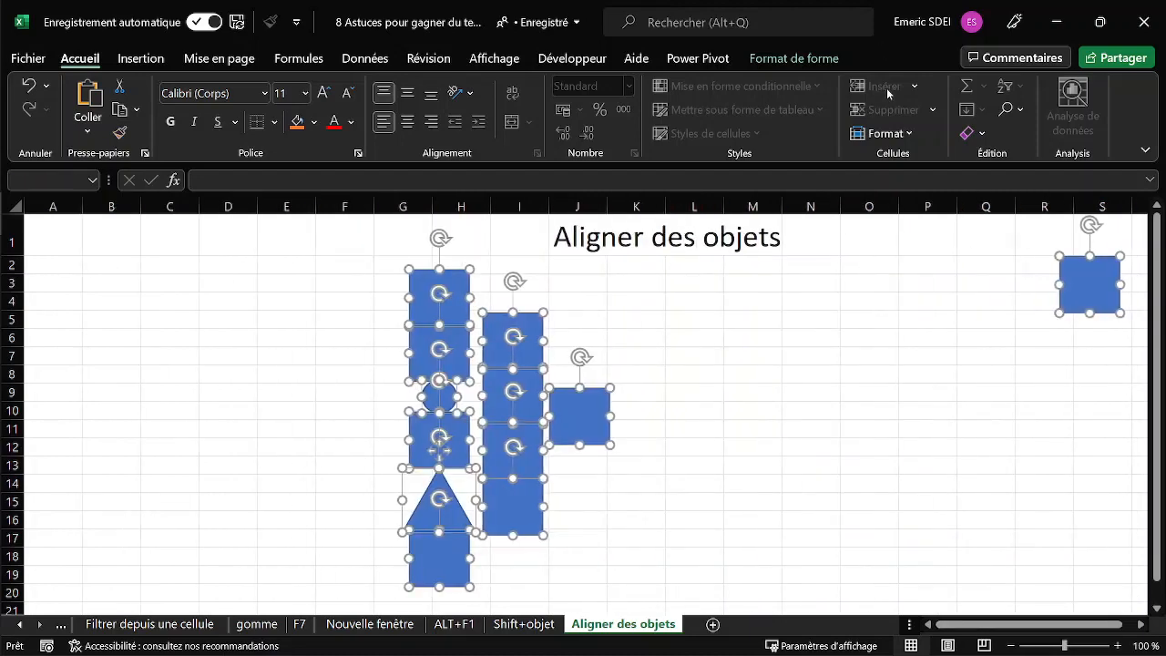
click(796, 58)
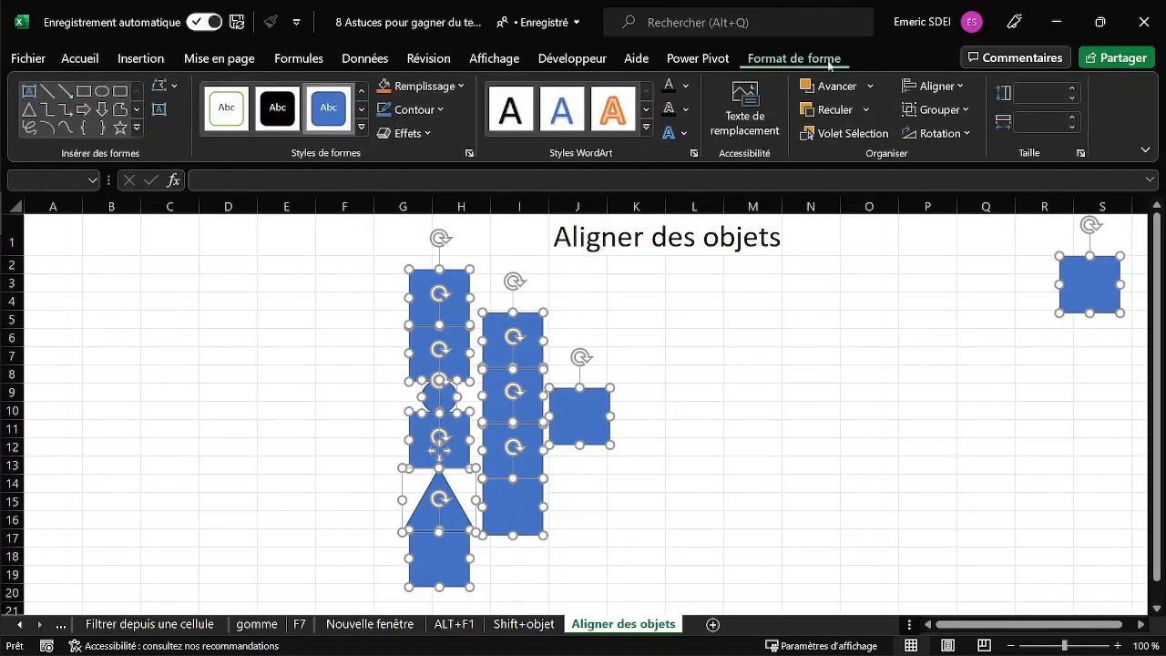
click(966, 86)
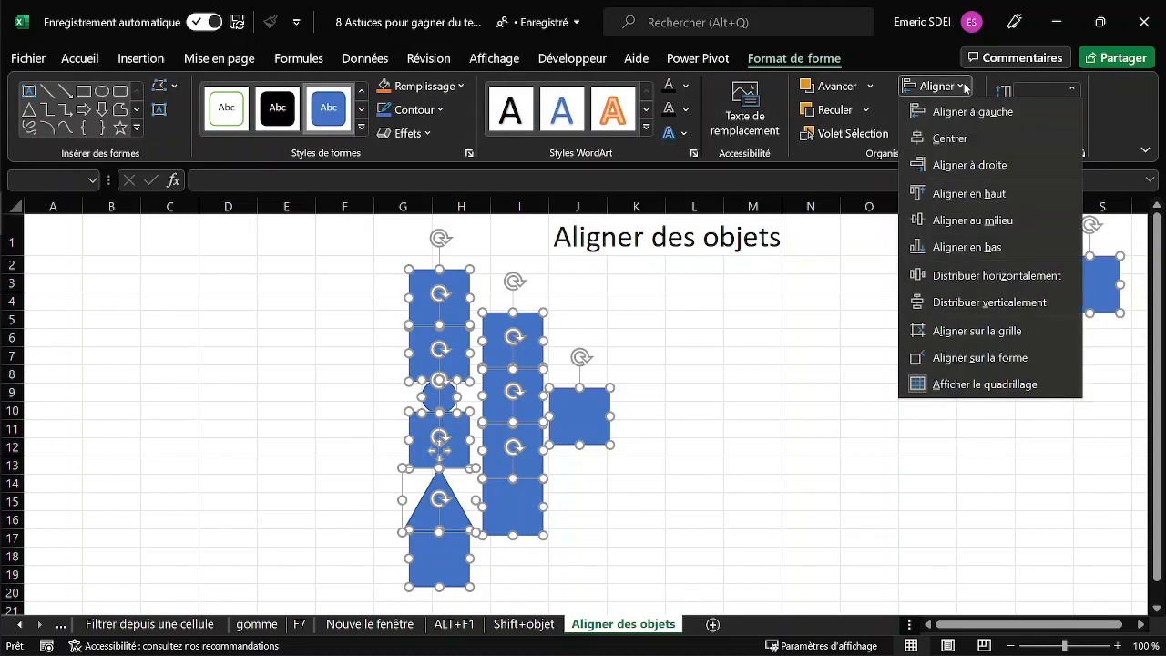
click(969, 194)
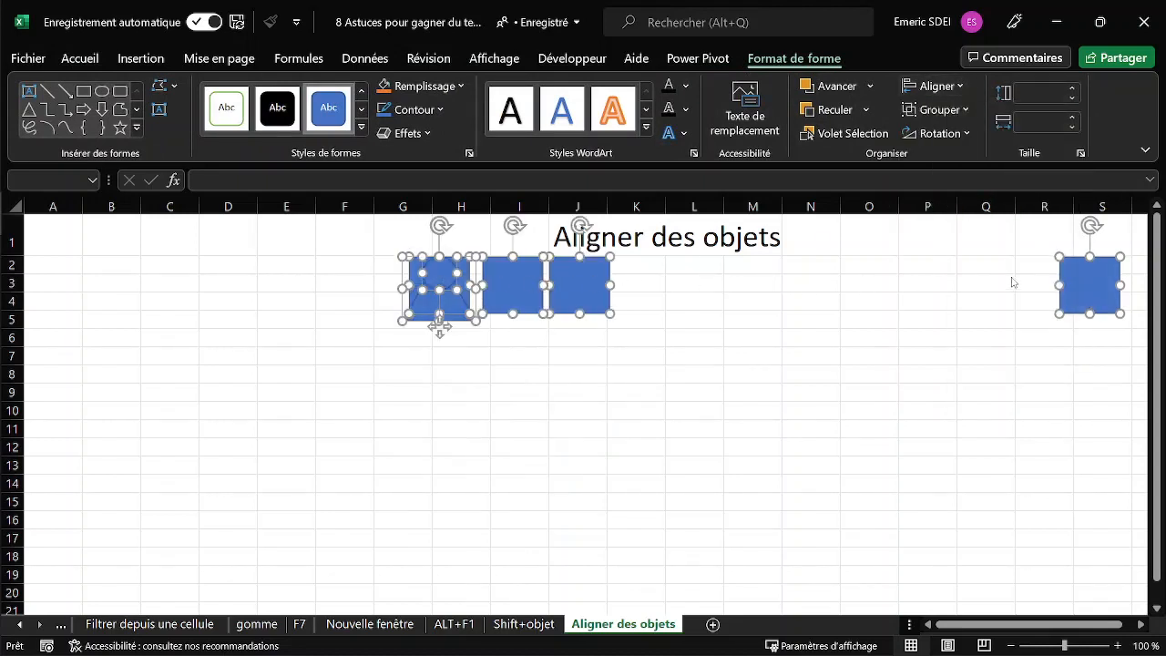
click(959, 86)
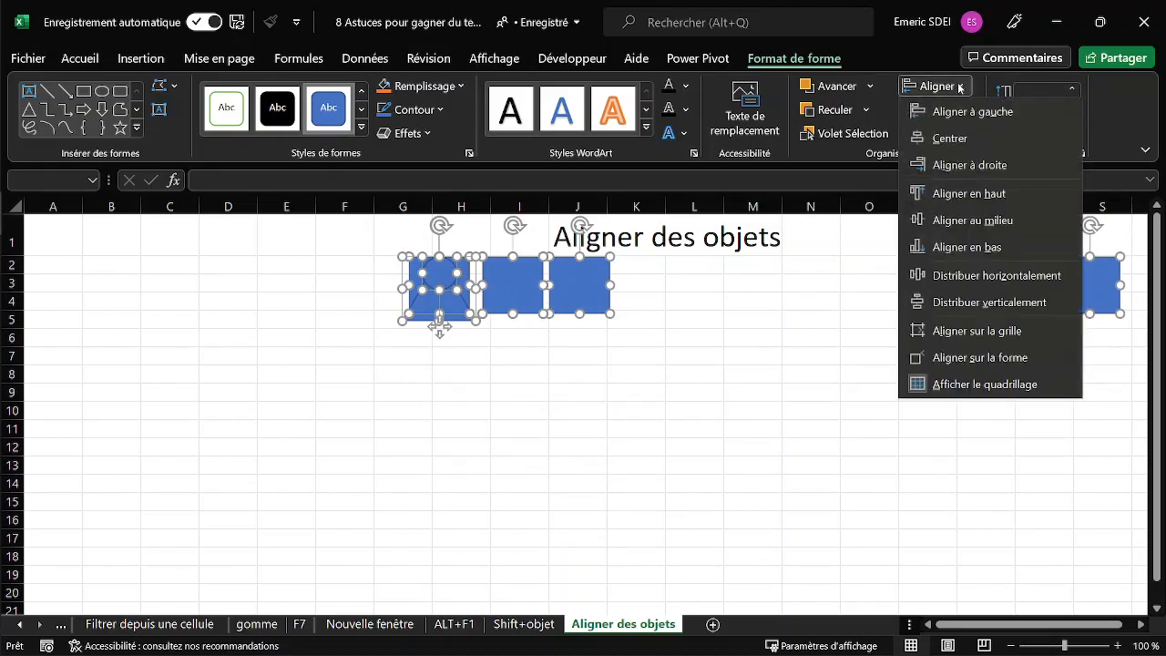
click(977, 276)
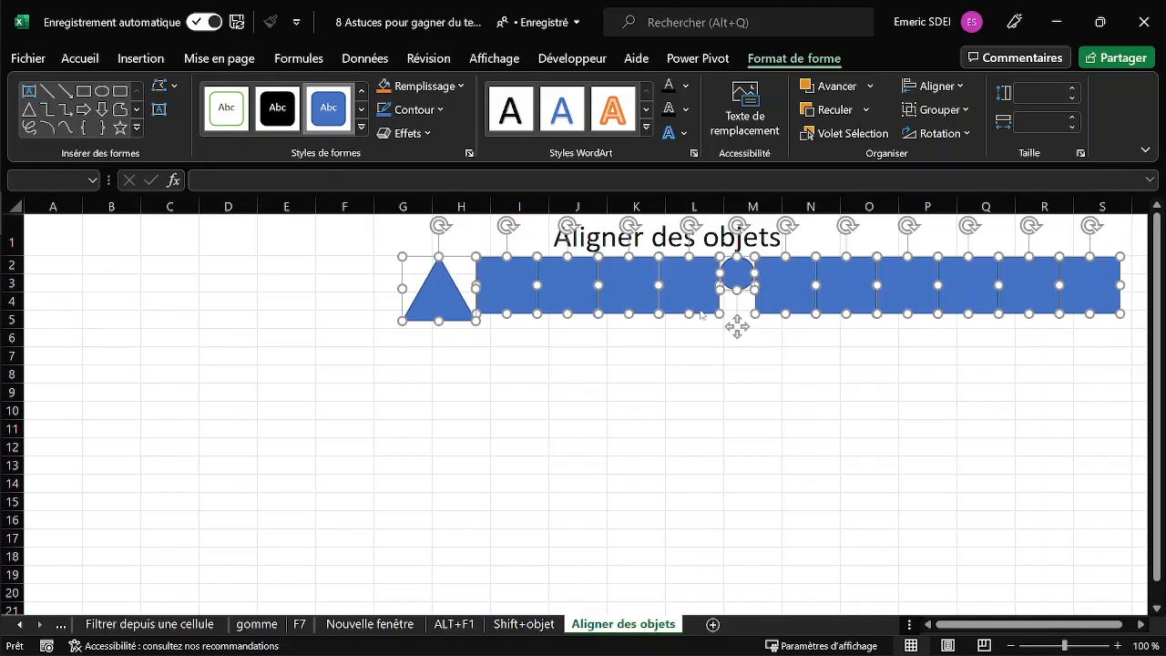
- Align the selected shapes with Aligner au milieu, followed by Aligner en bas
click(959, 90)
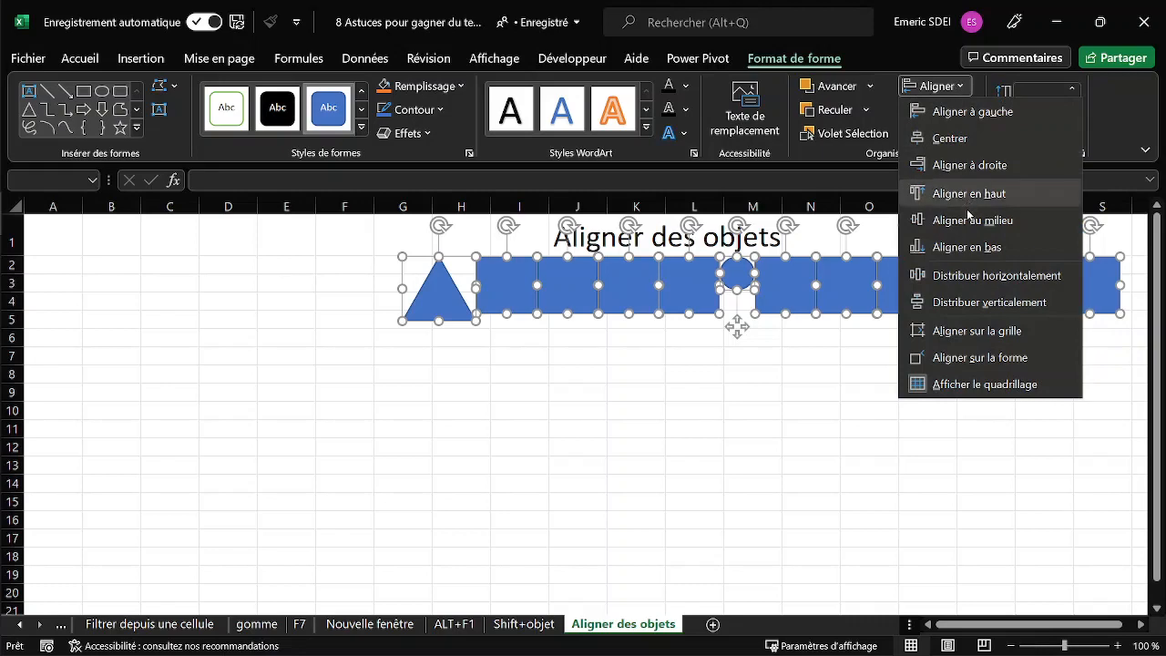
click(970, 220)
click(954, 87)
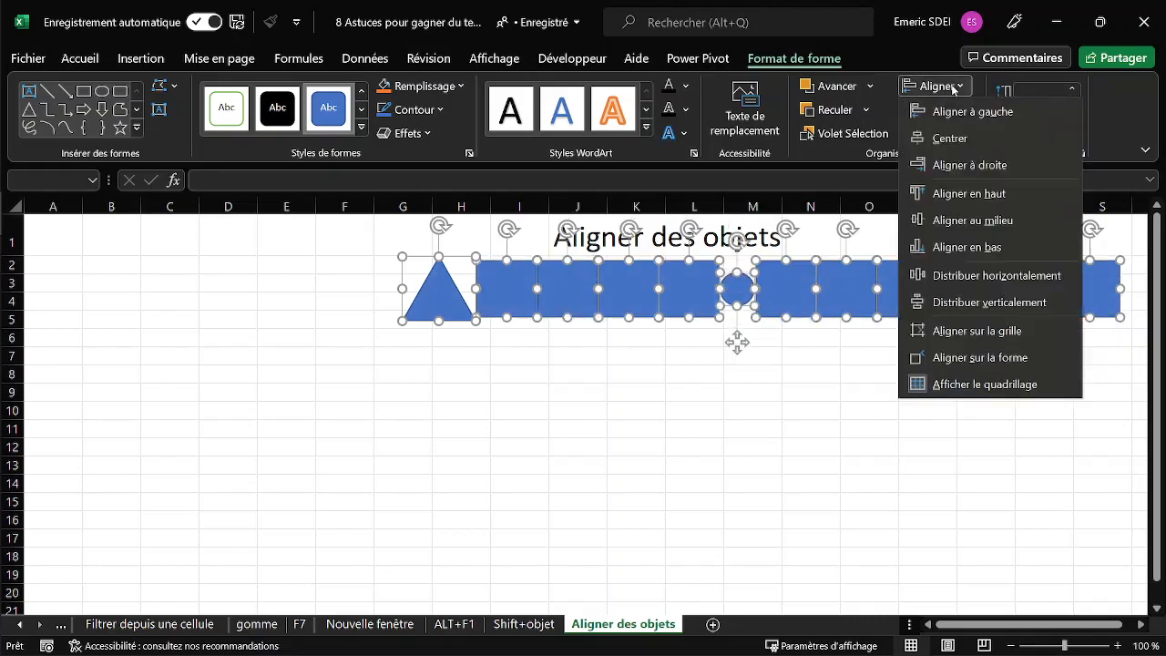
click(968, 247)
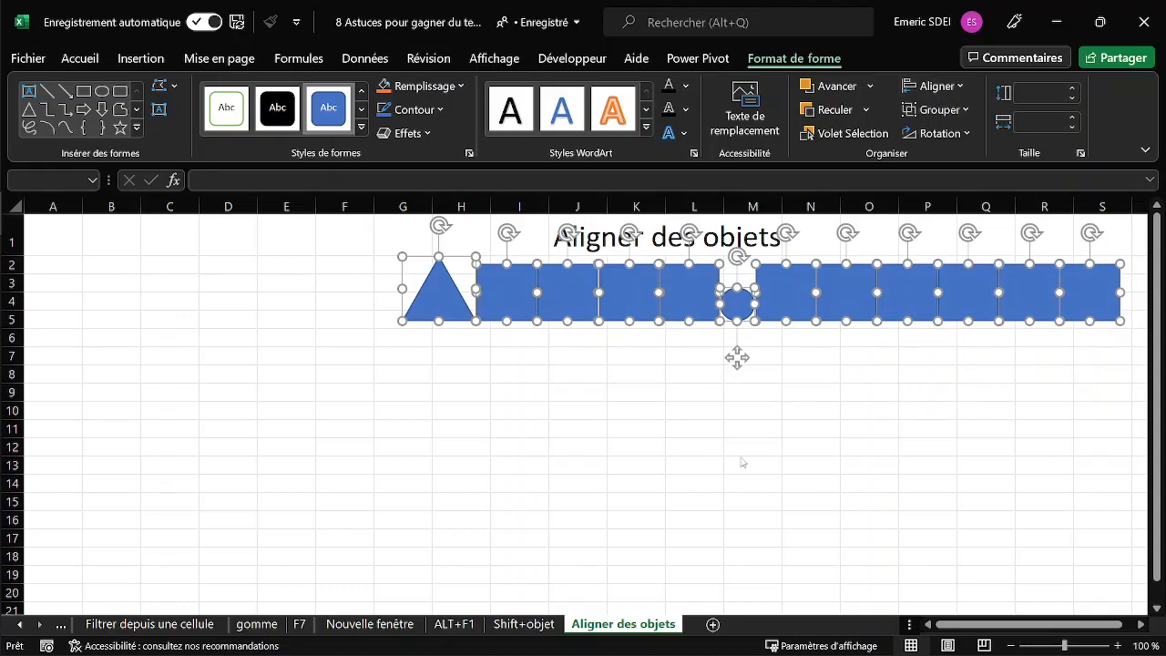
- Clear the selection and move only the triangle over columns A–B, near rows 2 to 4
click(493, 386)
click(444, 294)
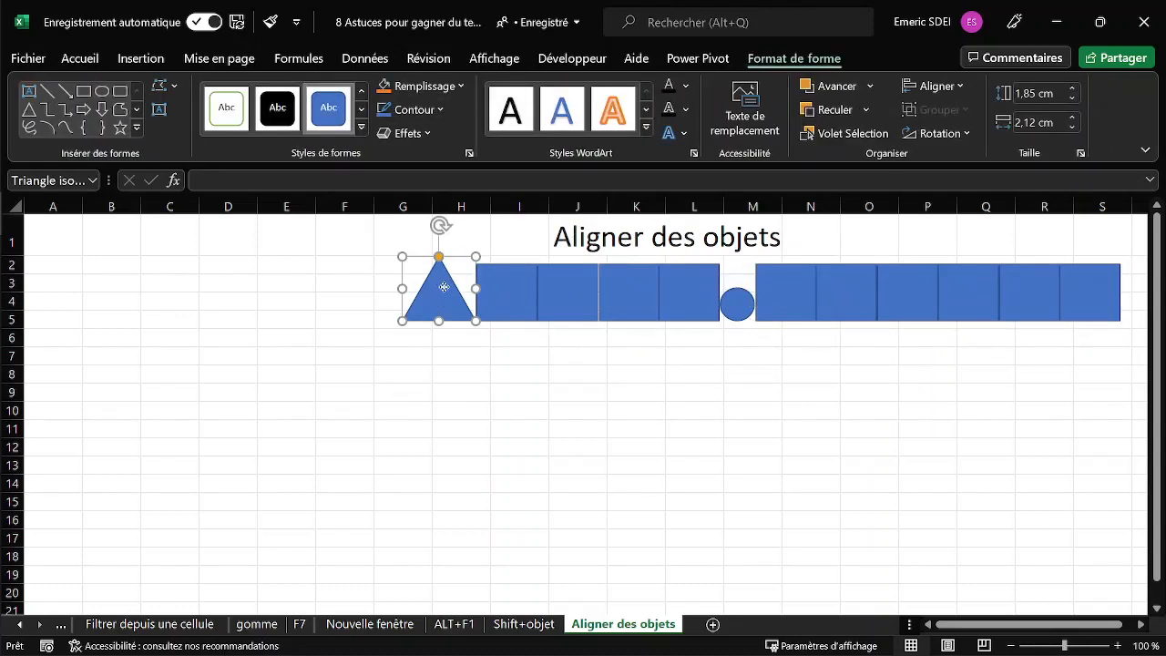
drag(441, 293, 80, 283)
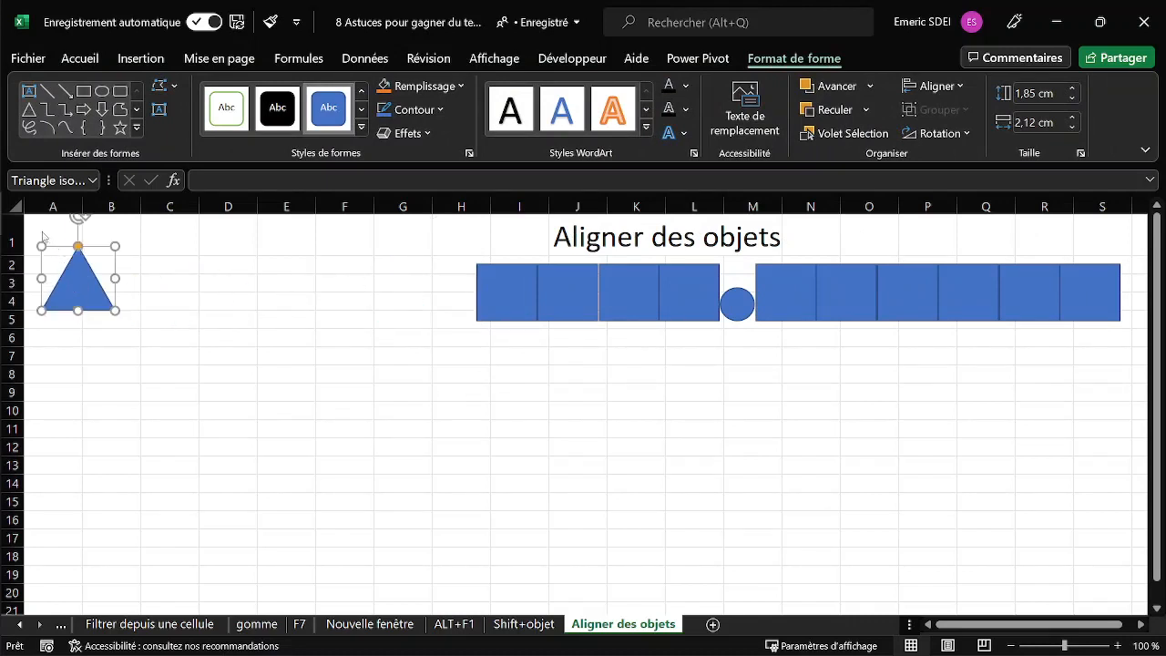
- Box-select all the shapes, align them with Aligner au milieu, distribute them horizontally and clear the selection
drag(38, 226, 1137, 372)
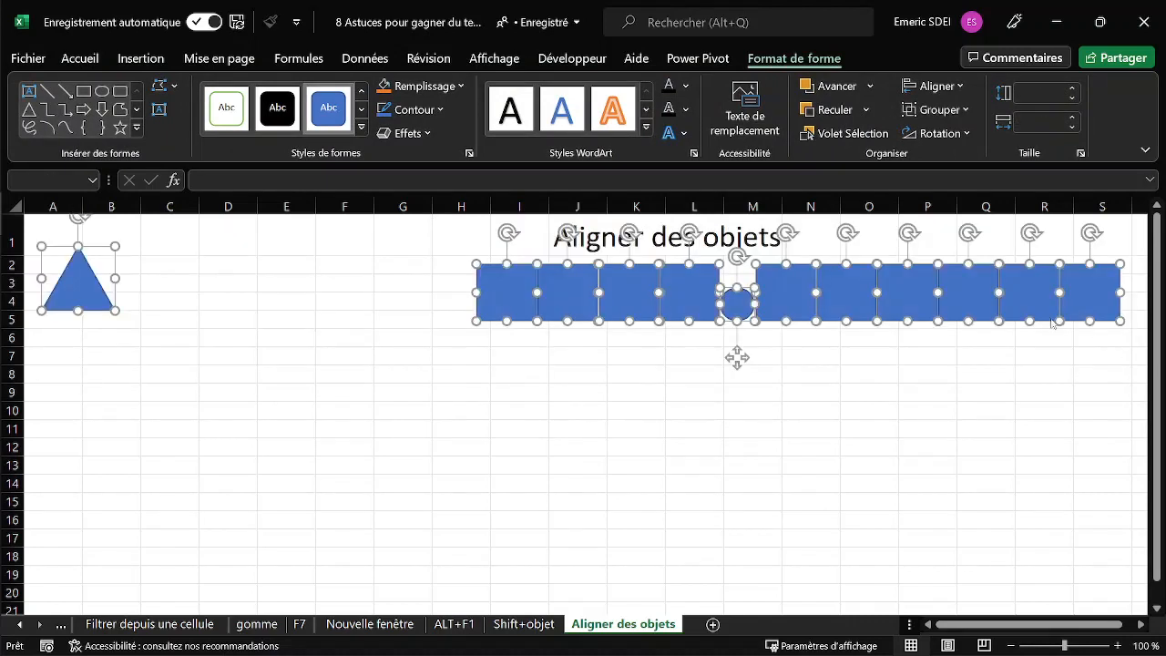
click(959, 88)
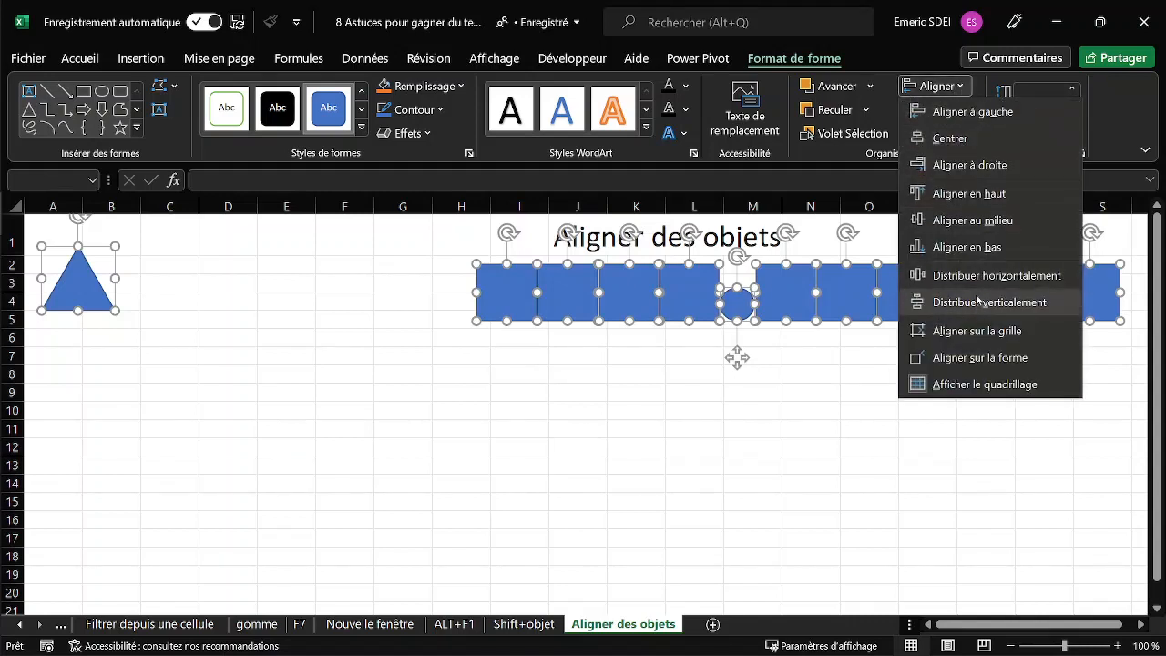
click(973, 223)
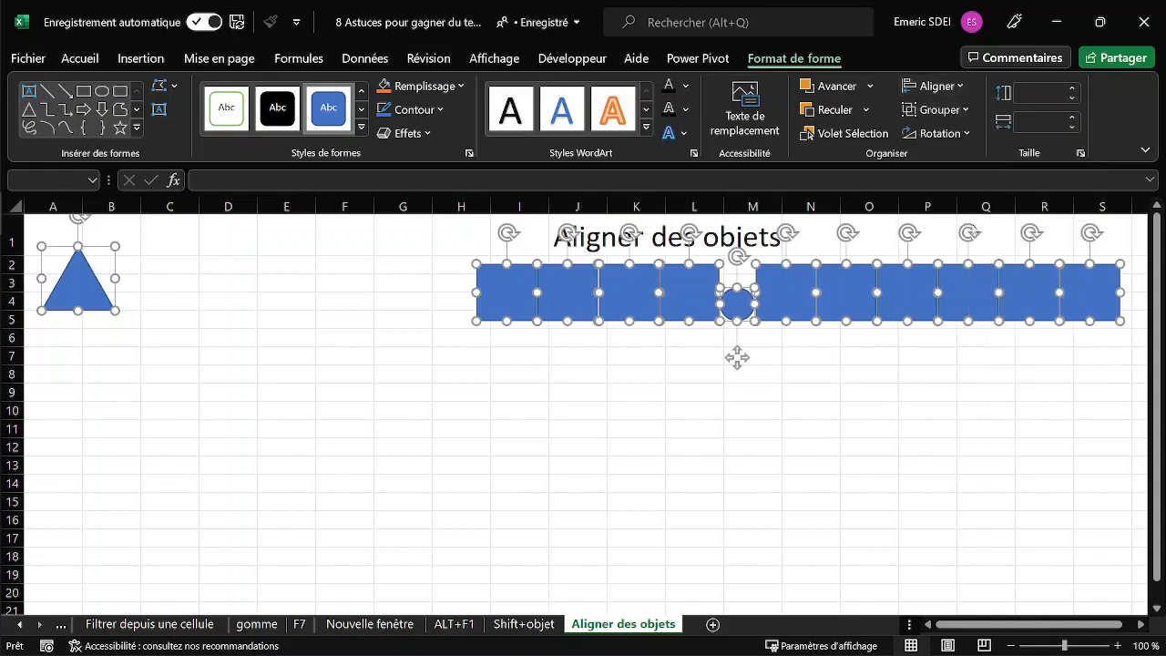
click(964, 89)
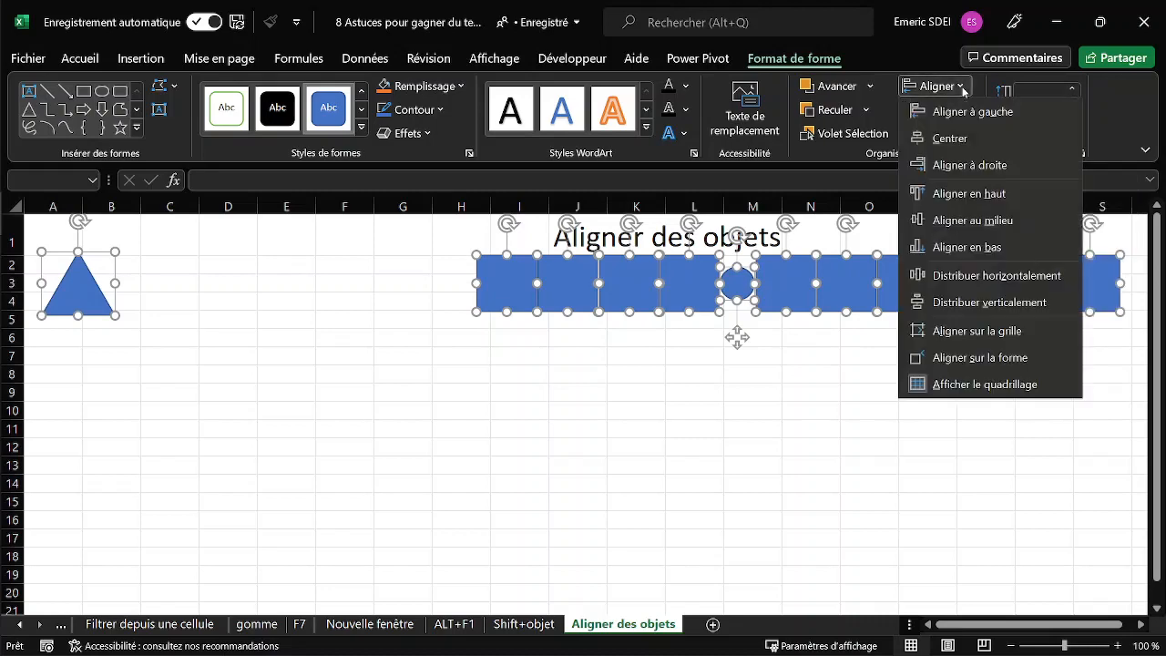
click(969, 276)
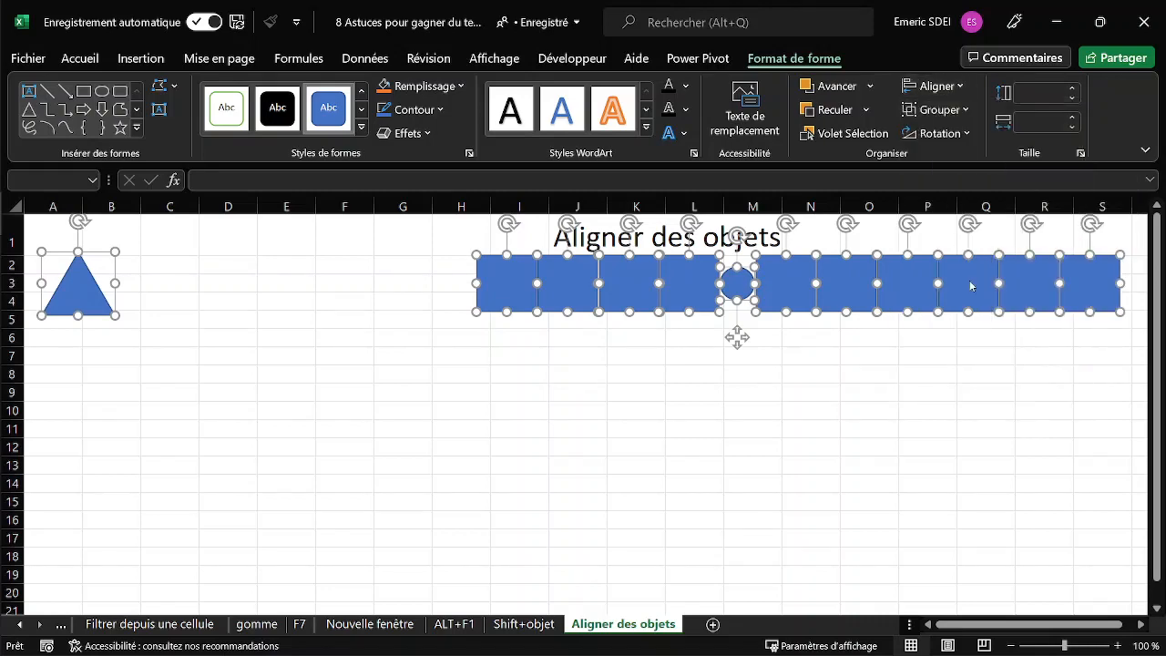
click(651, 451)
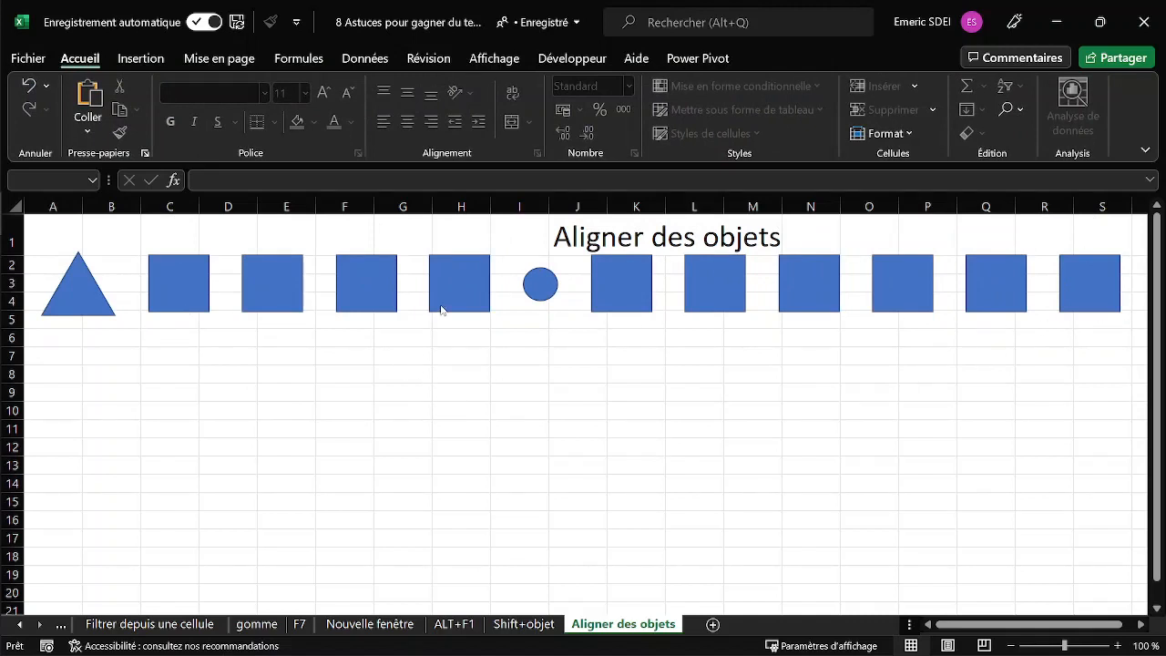
- Move the square next to the triangle out of the row, down to column F at about rows 11 to 13
click(87, 290)
click(178, 283)
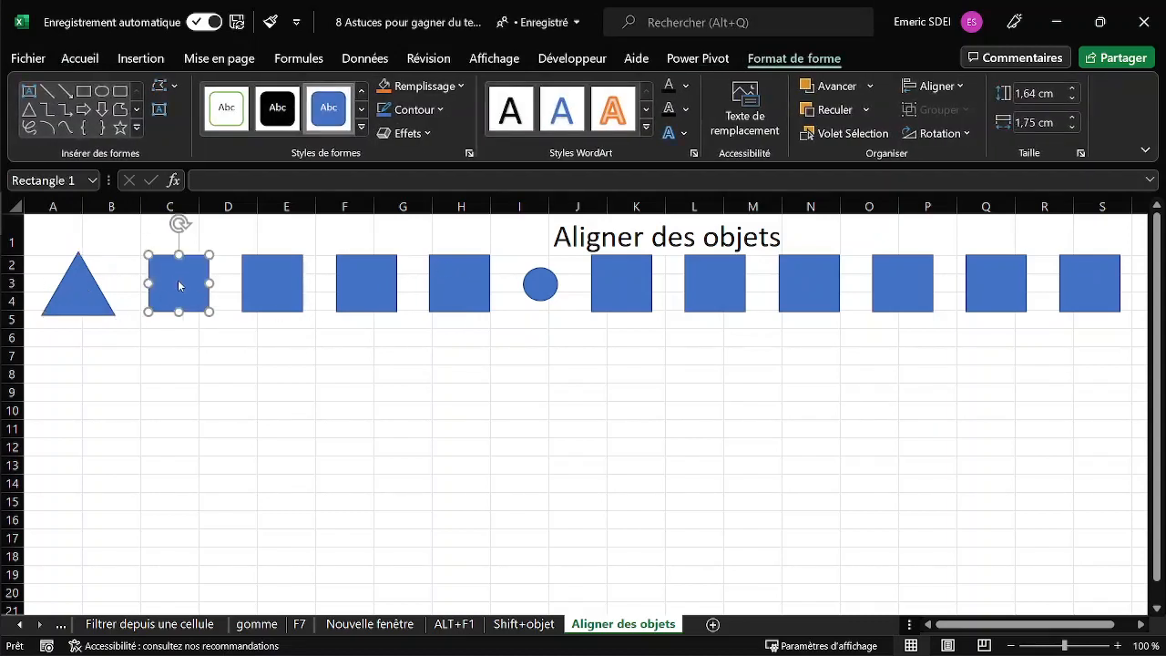
drag(179, 285, 340, 434)
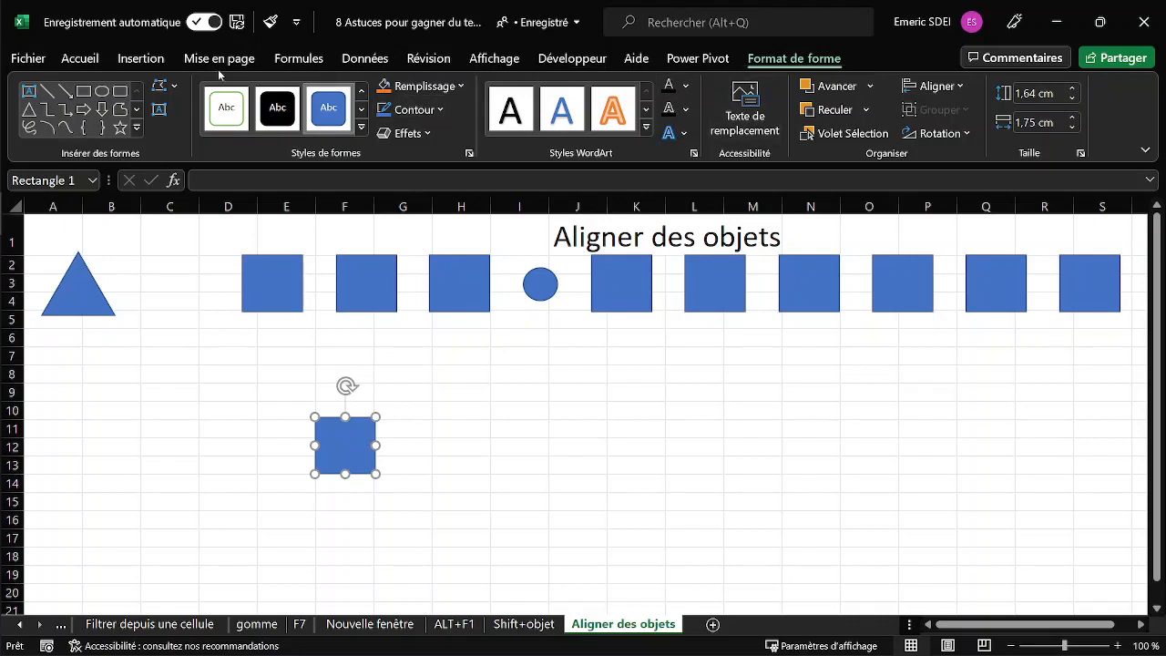
- Turn off the Sélectionner les objets mode
click(86, 57)
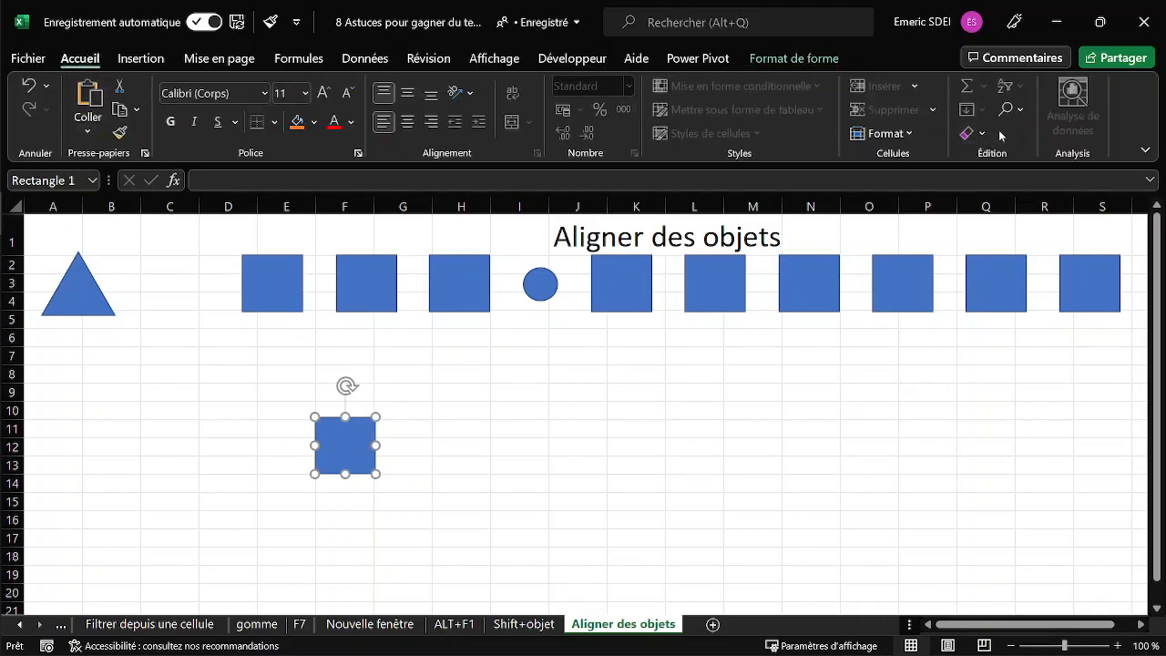
click(1010, 109)
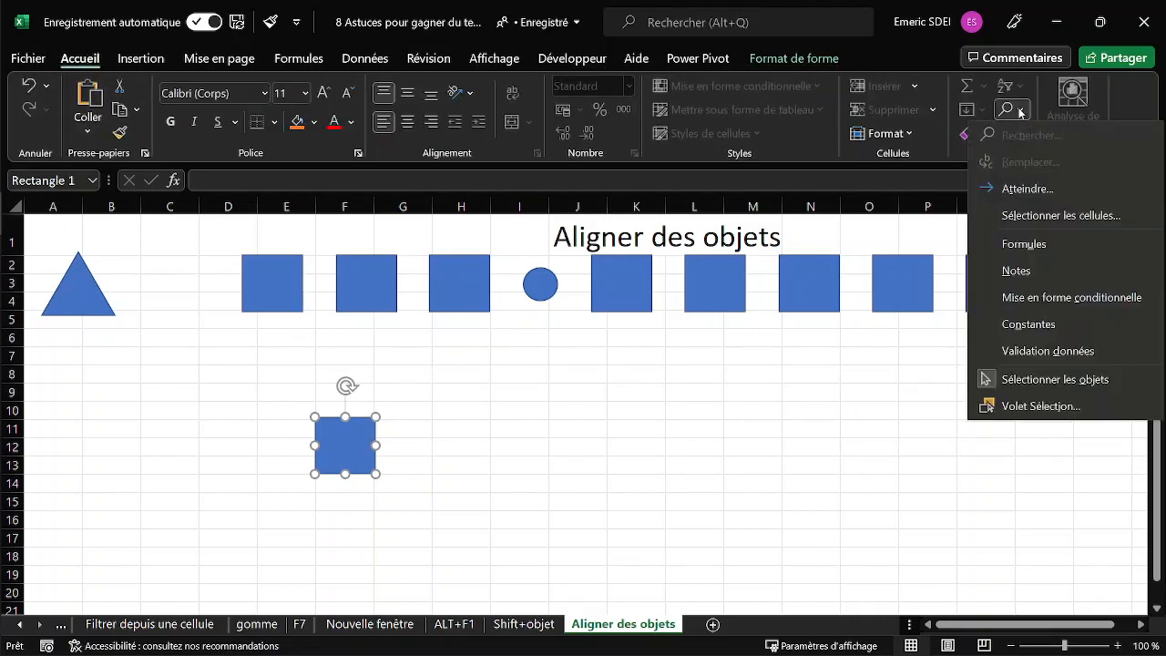
click(1017, 381)
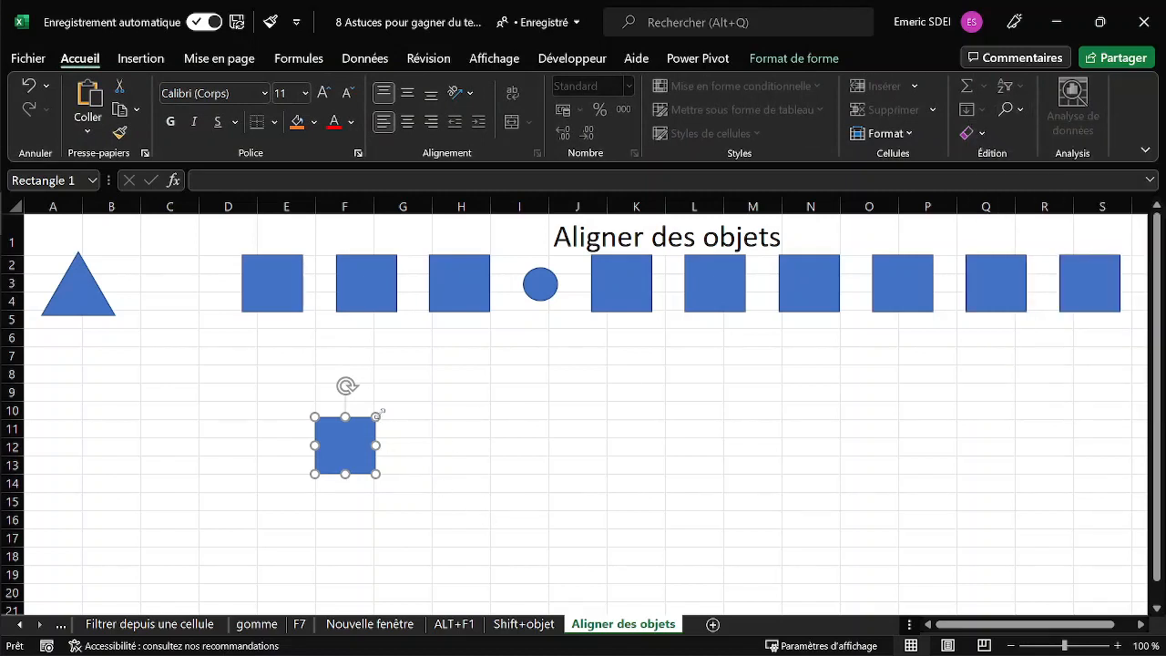
- Enlarge the detached square, then resize its width and height to fit the edges of cells F11:F13
drag(377, 415, 541, 352)
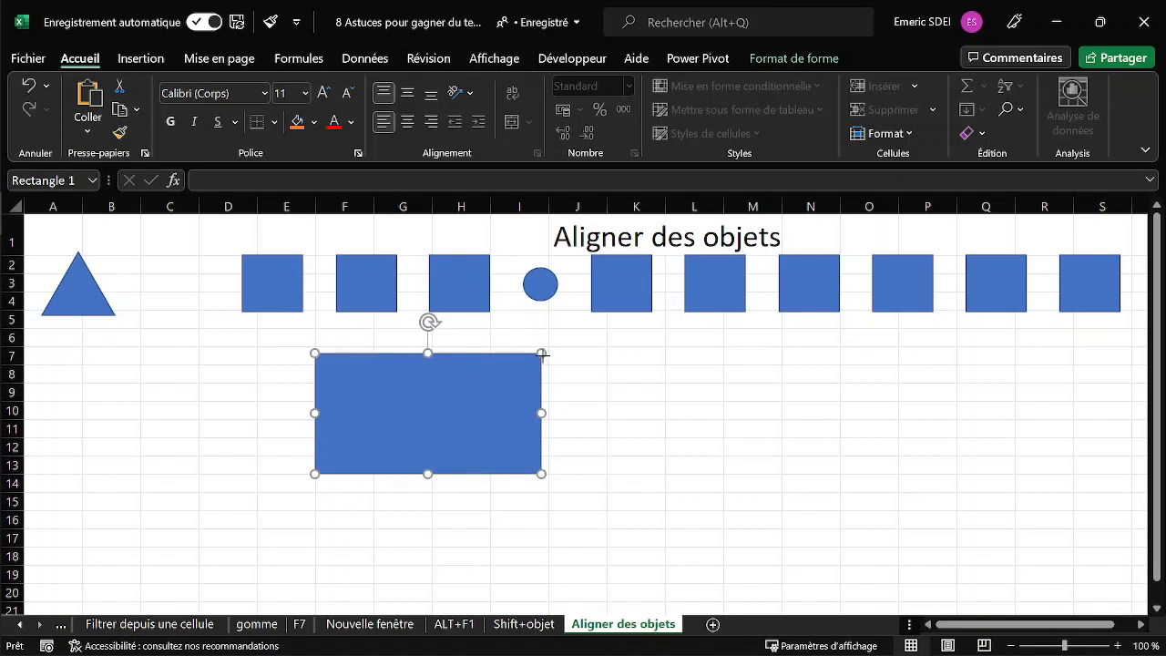
drag(541, 354, 511, 362)
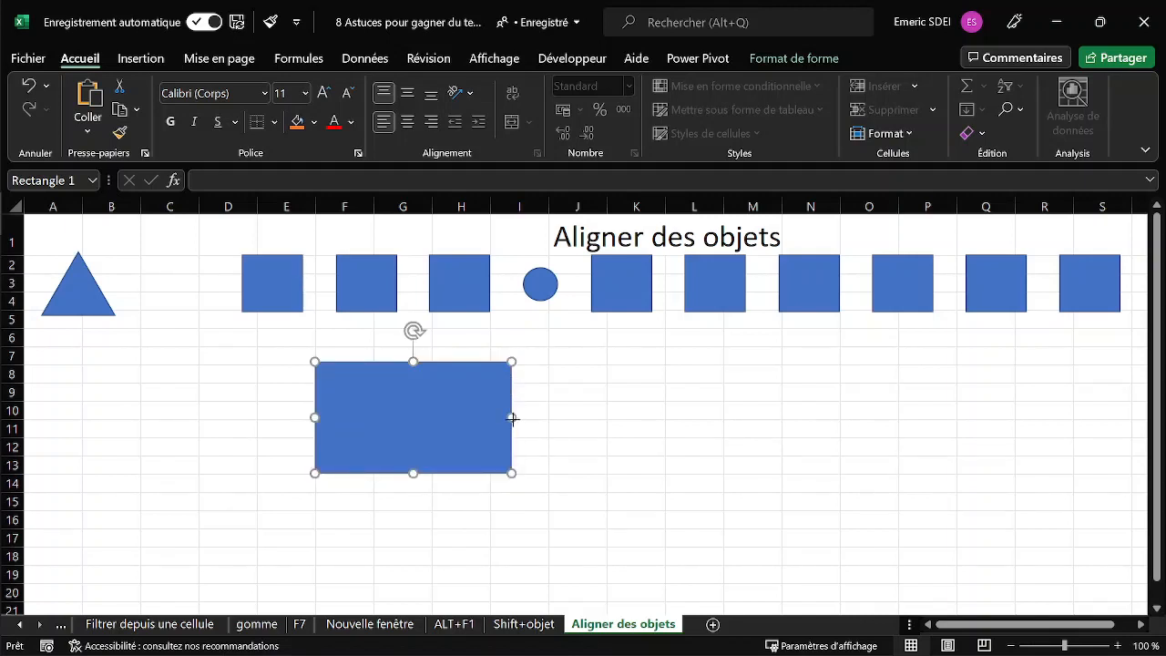
drag(512, 418, 373, 418)
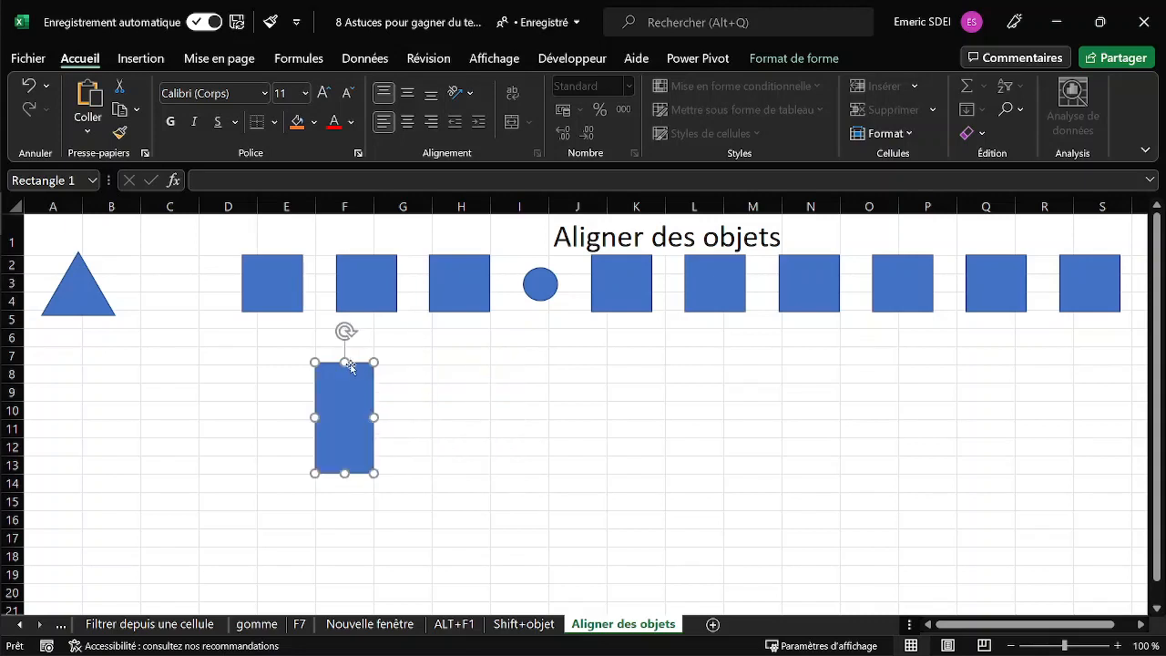
drag(345, 361, 345, 419)
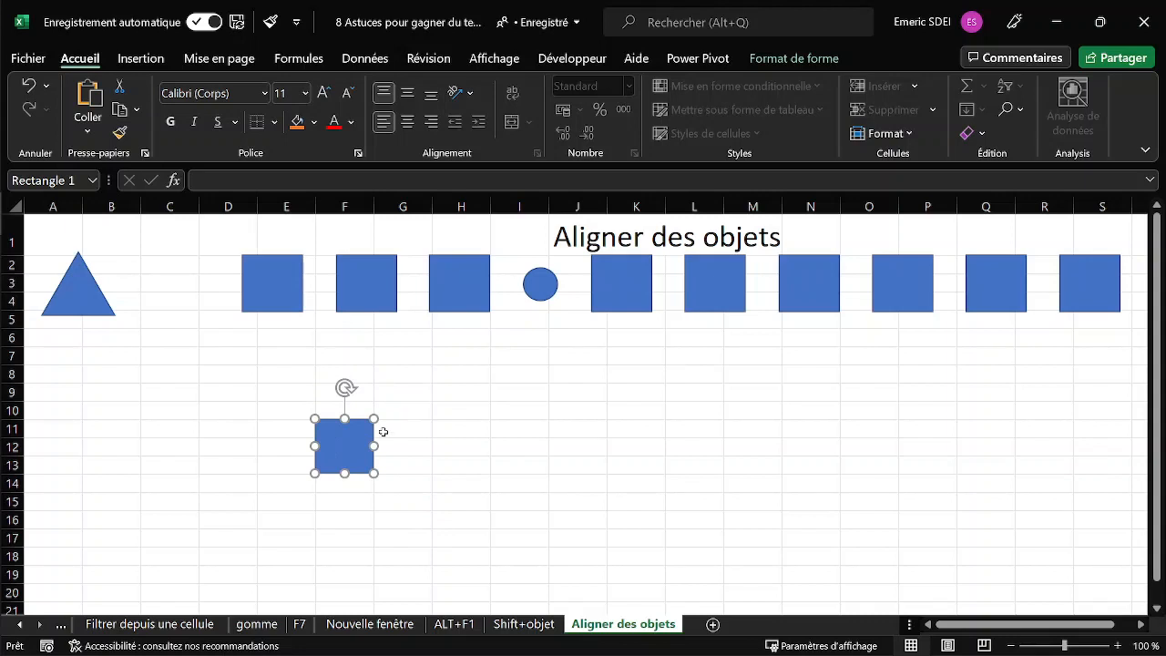
- Move and enlarge the detached square in proportion so it covers about columns G to I and rows 6 to 14
drag(374, 418, 490, 379)
drag(422, 397, 469, 398)
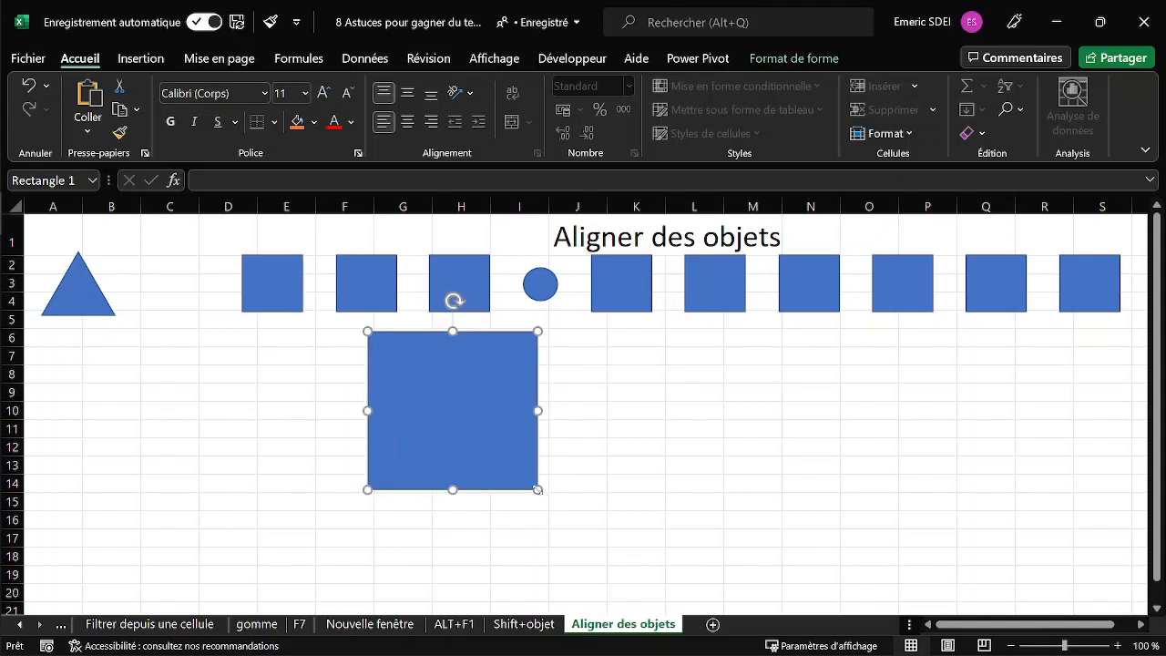
drag(537, 489, 529, 448)
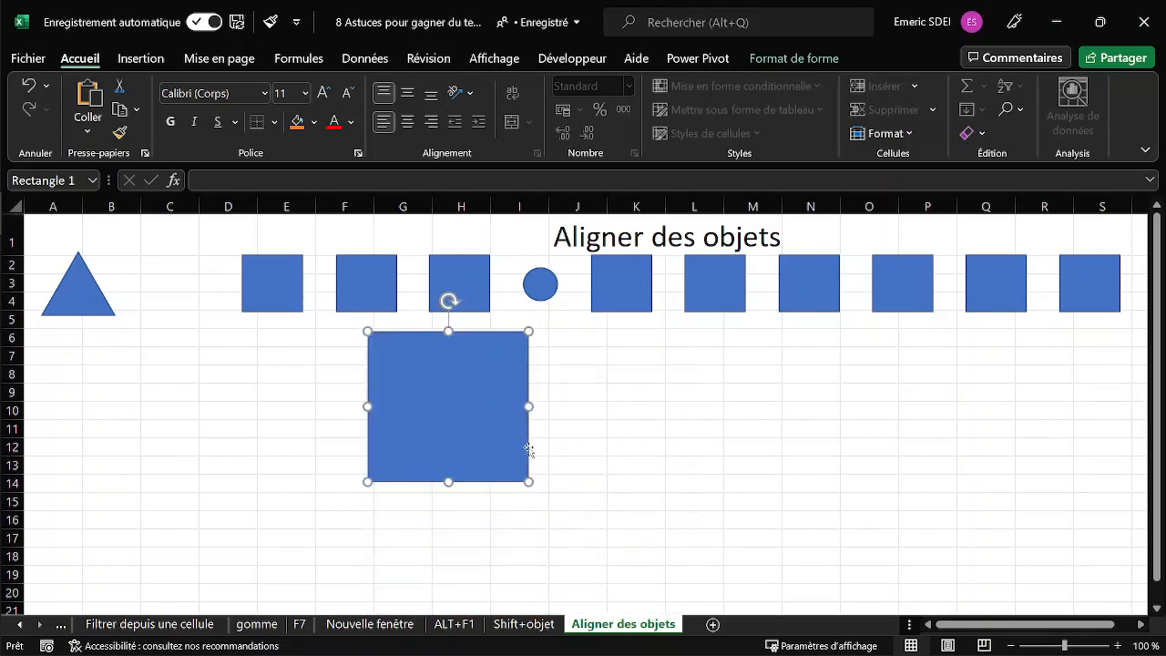
- Try stretching the row's circle into a tall ellipse, undo it, and enlarge the circle proportionally to about columns I to N, rows 2 to 16
click(540, 285)
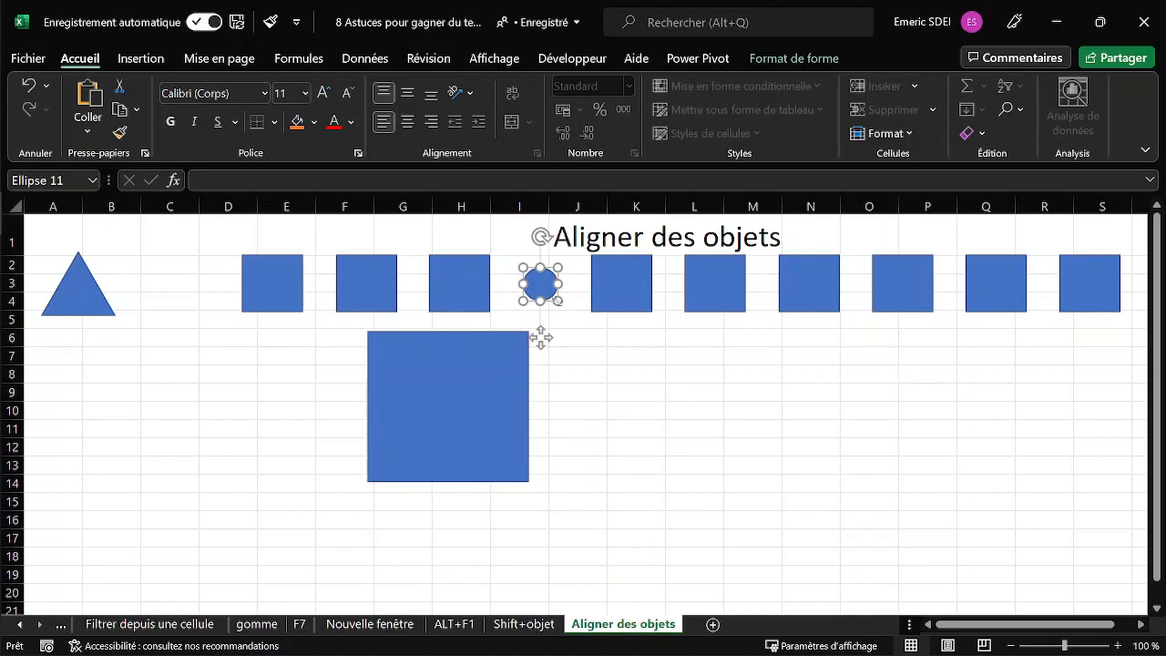
drag(563, 308, 612, 509)
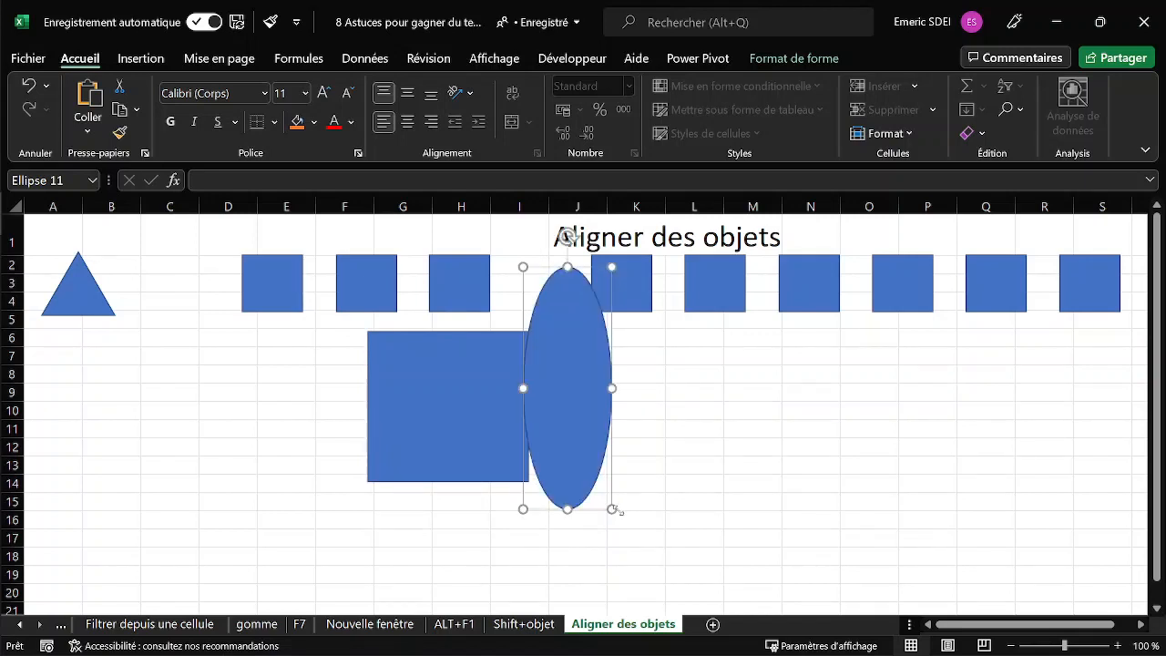
key(ctrl+z)
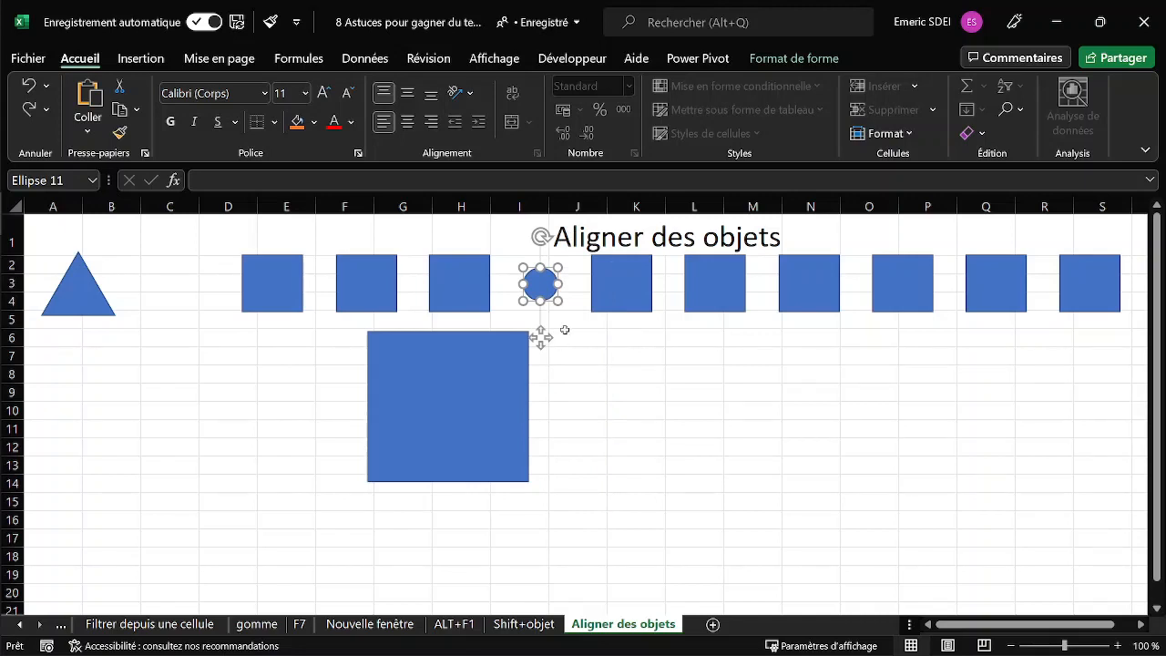
drag(558, 300, 769, 528)
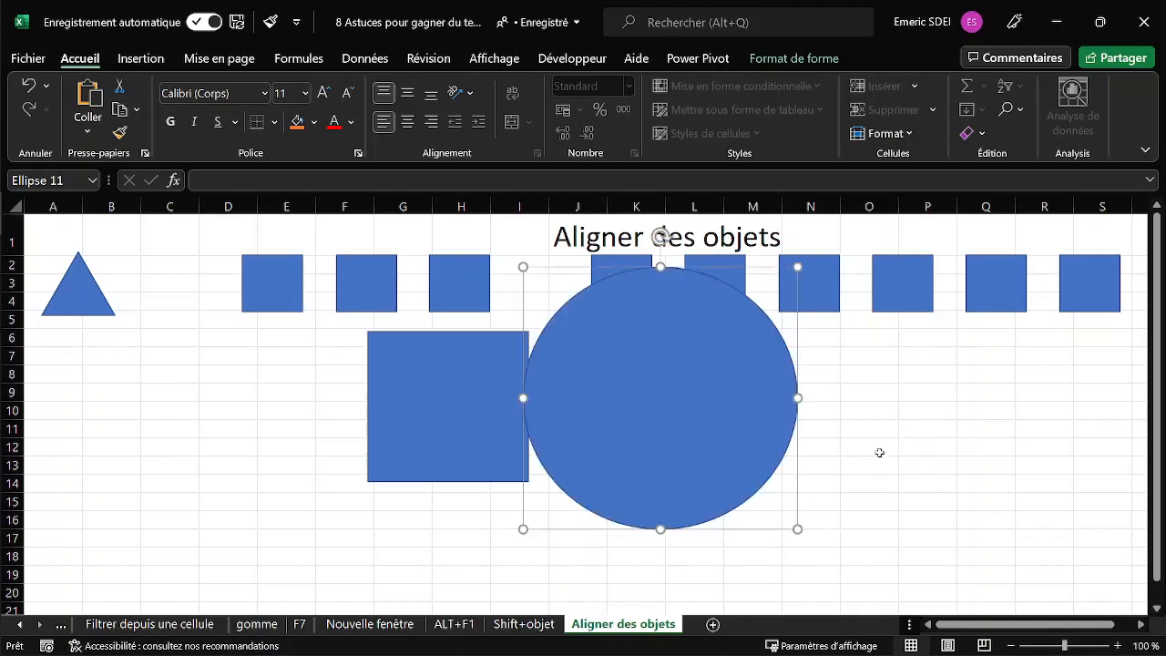
click(900, 430)
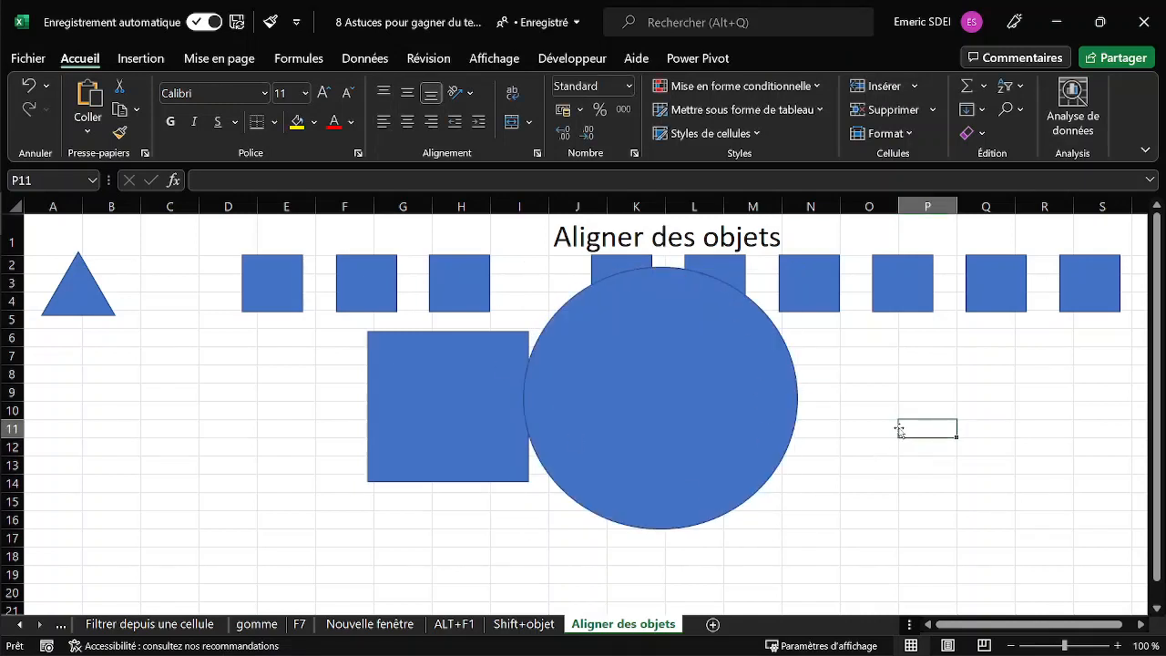